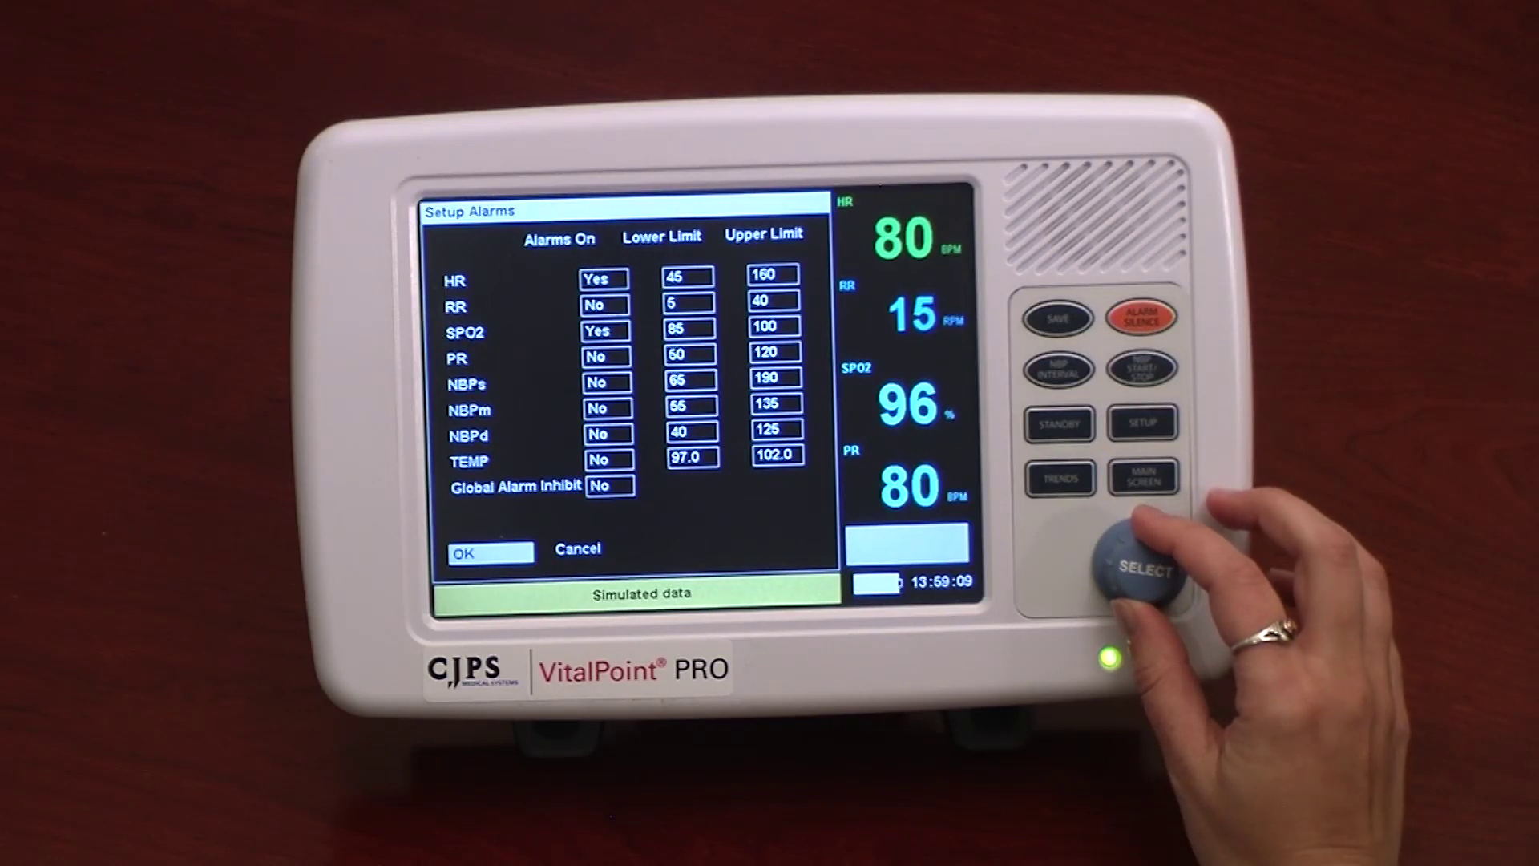
# Leave the current alarm setup for the Config Alarms screen to edit default alarm limits.
pyautogui.scroll(-1, 1138, 565)
pyautogui.scroll(1, 1139, 562)
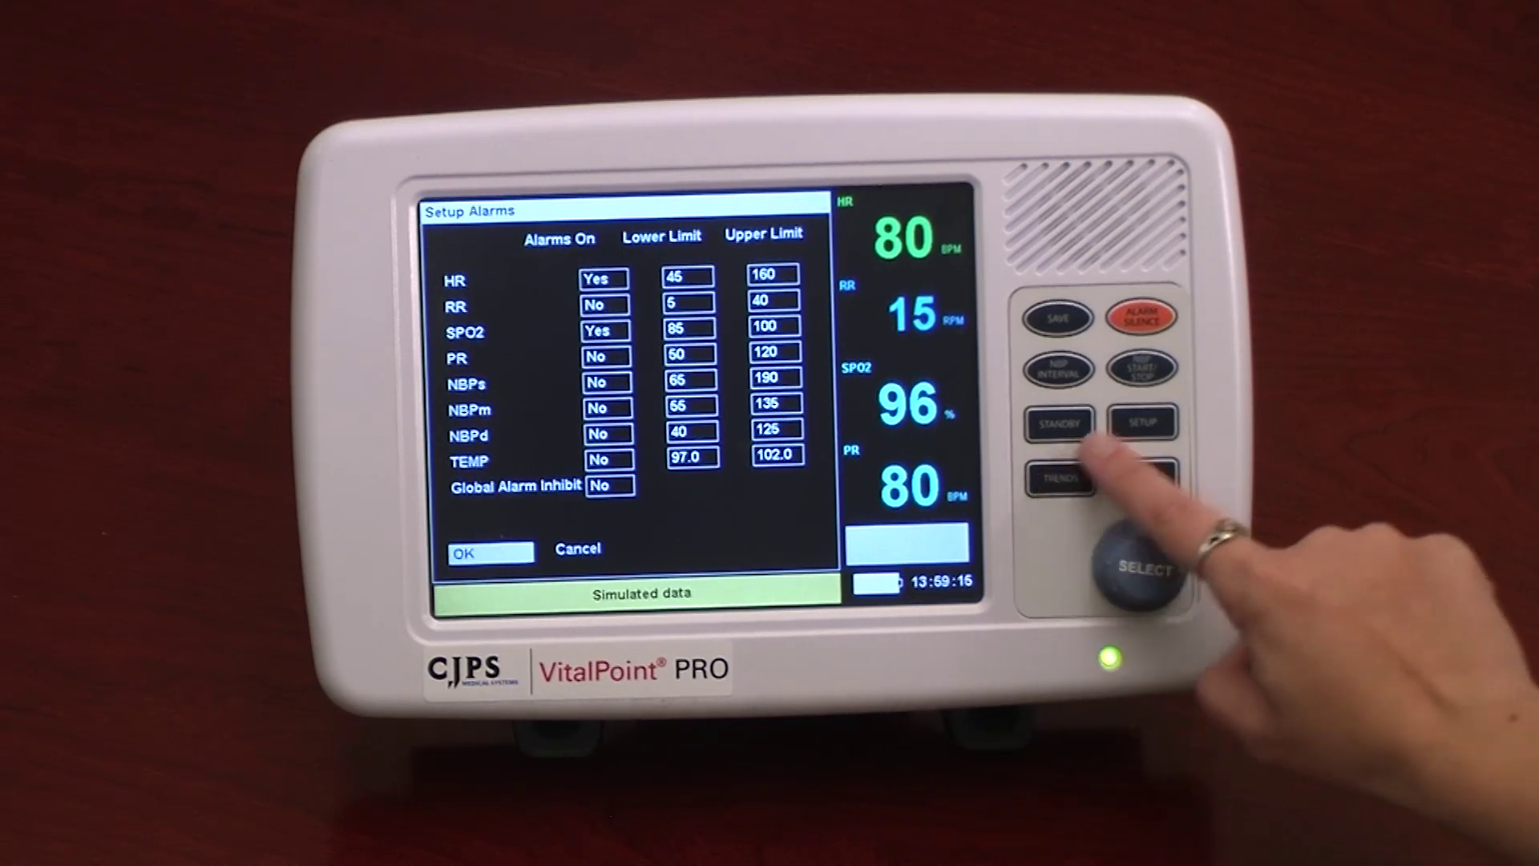
pyautogui.click(1142, 422)
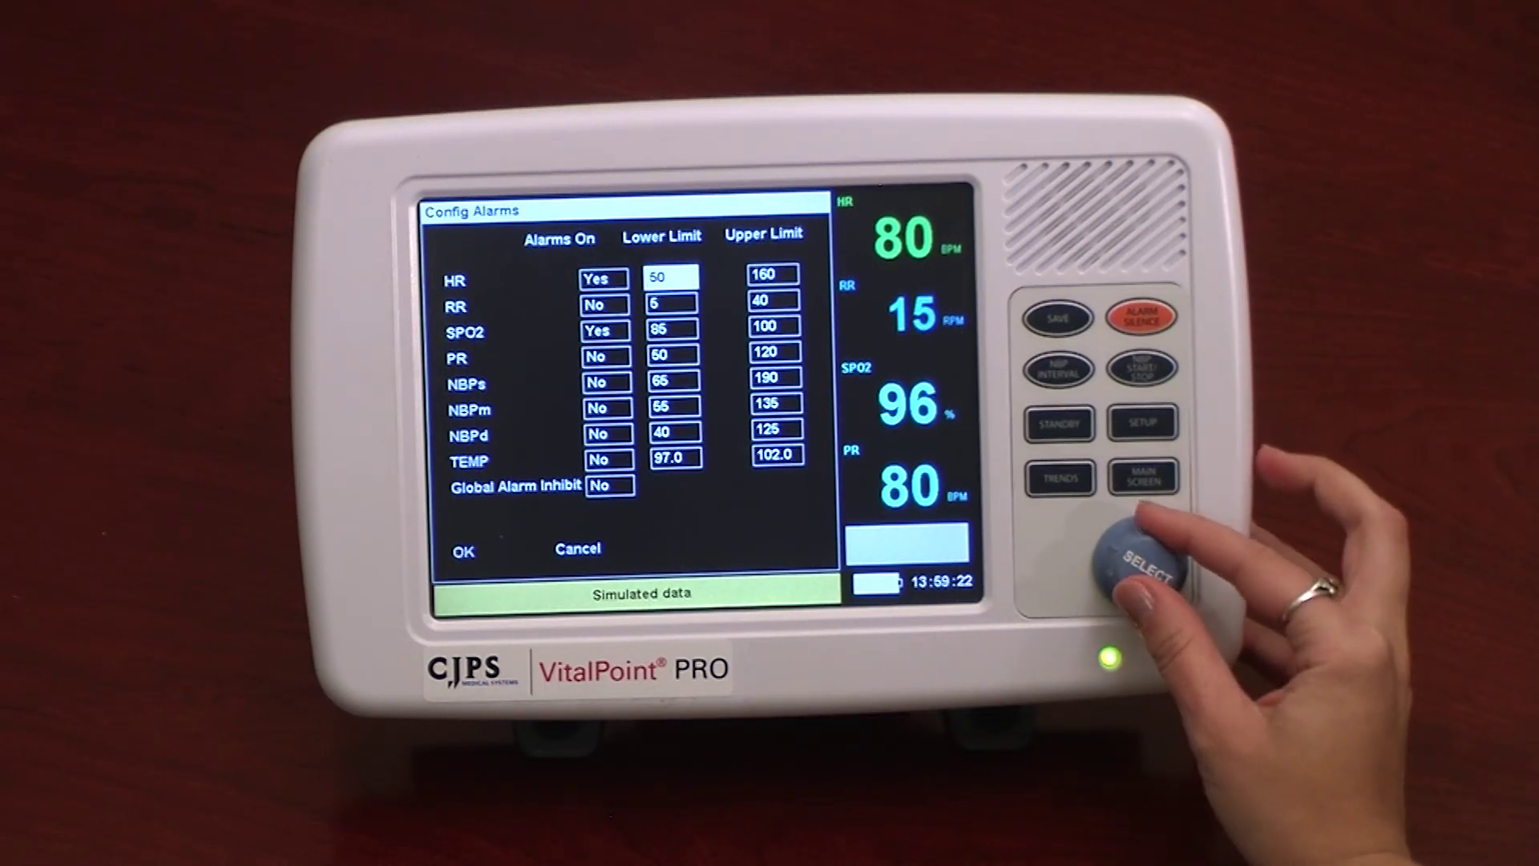
pyautogui.scroll(3, 1140, 565)
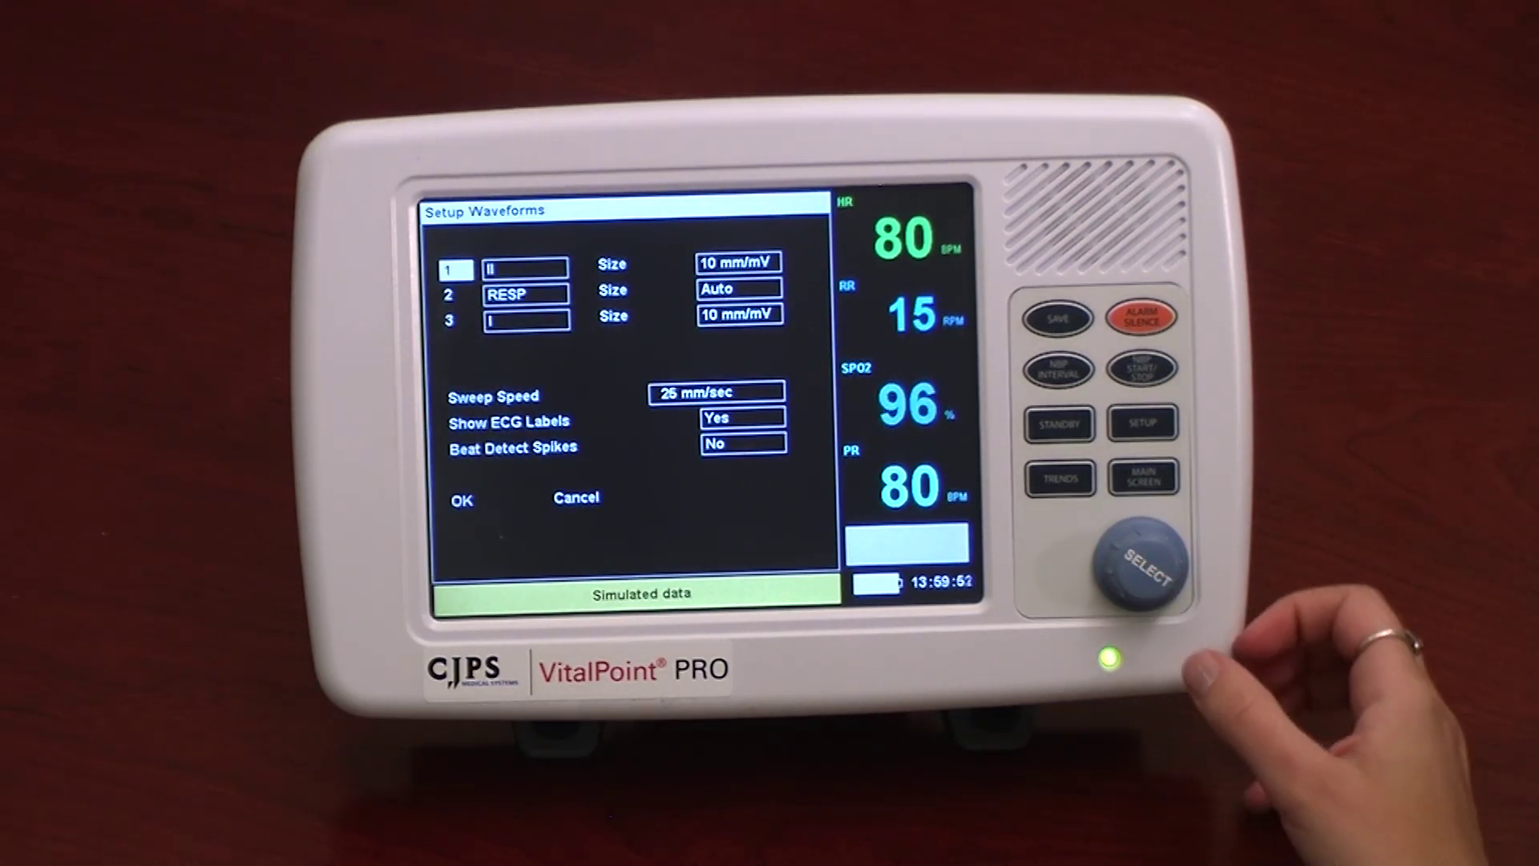
# Set waveform 1 to lead III, keep the 25 mm/sec sweep and ECG labels shown, and confirm.
pyautogui.click(1140, 561)
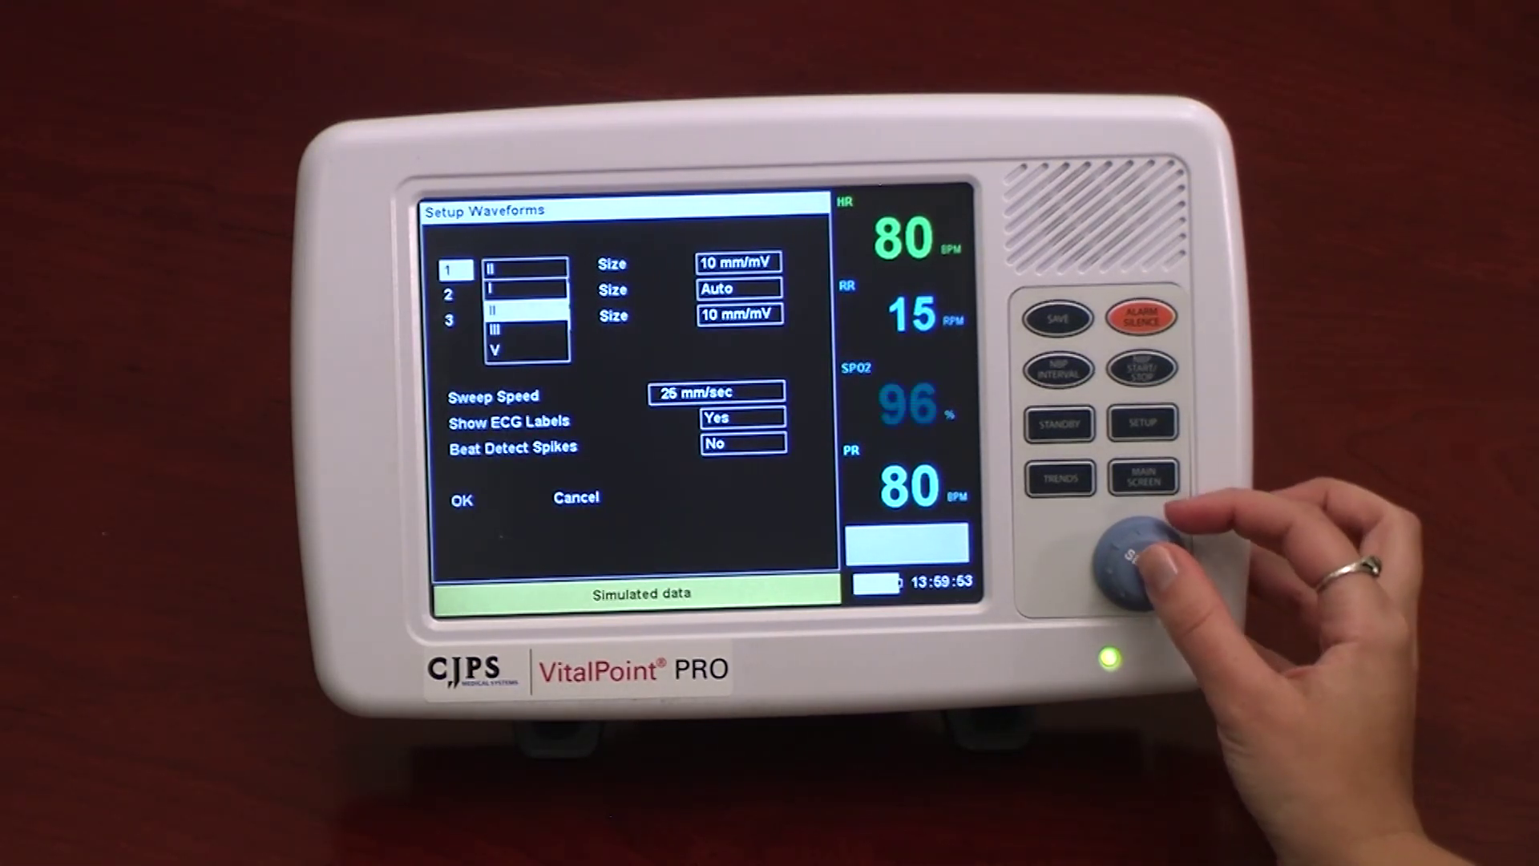
pyautogui.scroll(-1, 1140, 561)
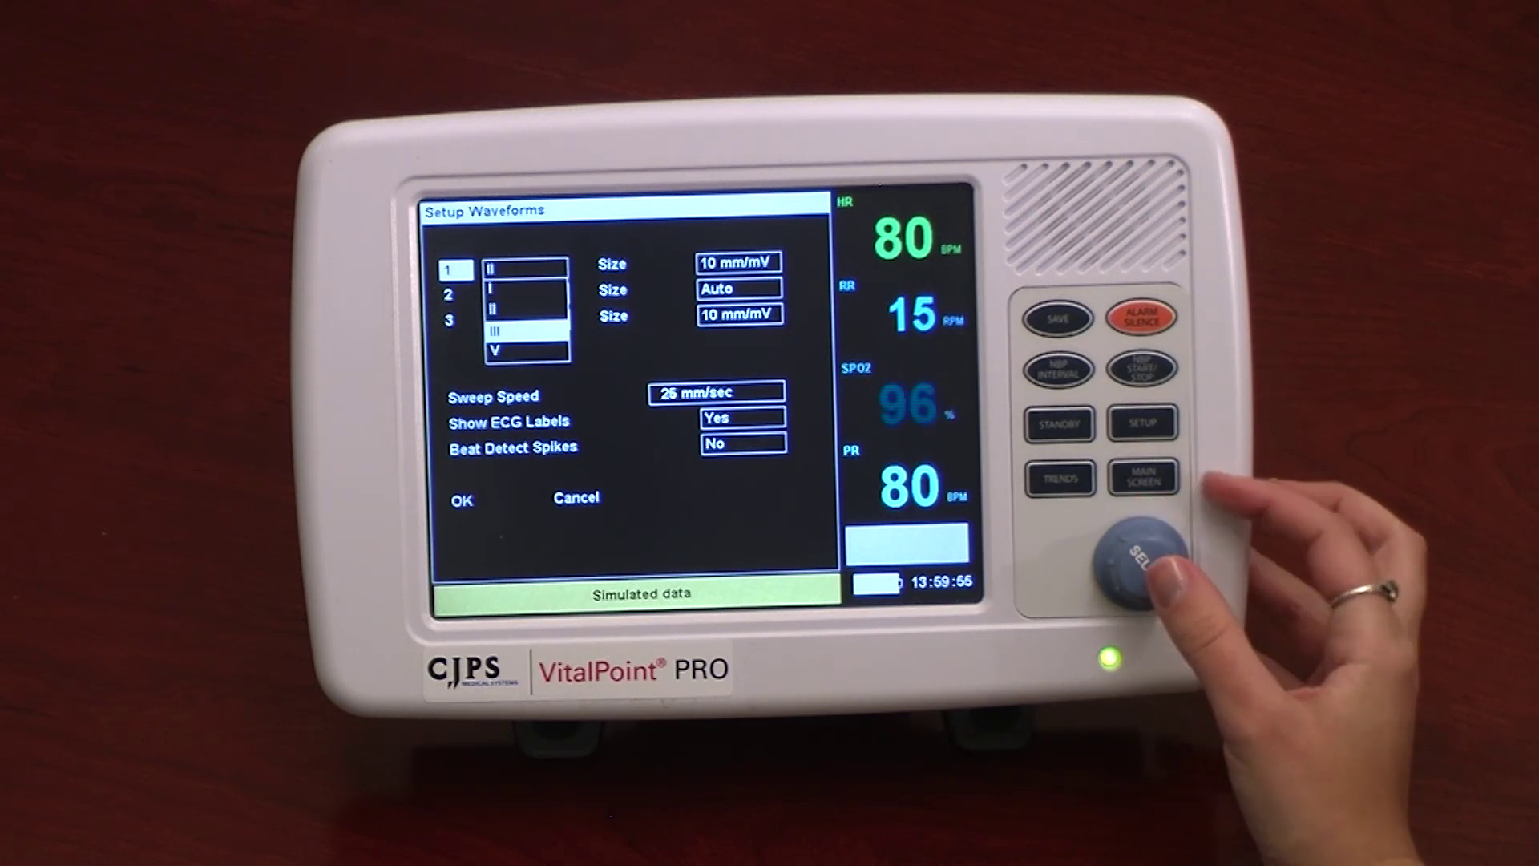
pyautogui.click(1140, 561)
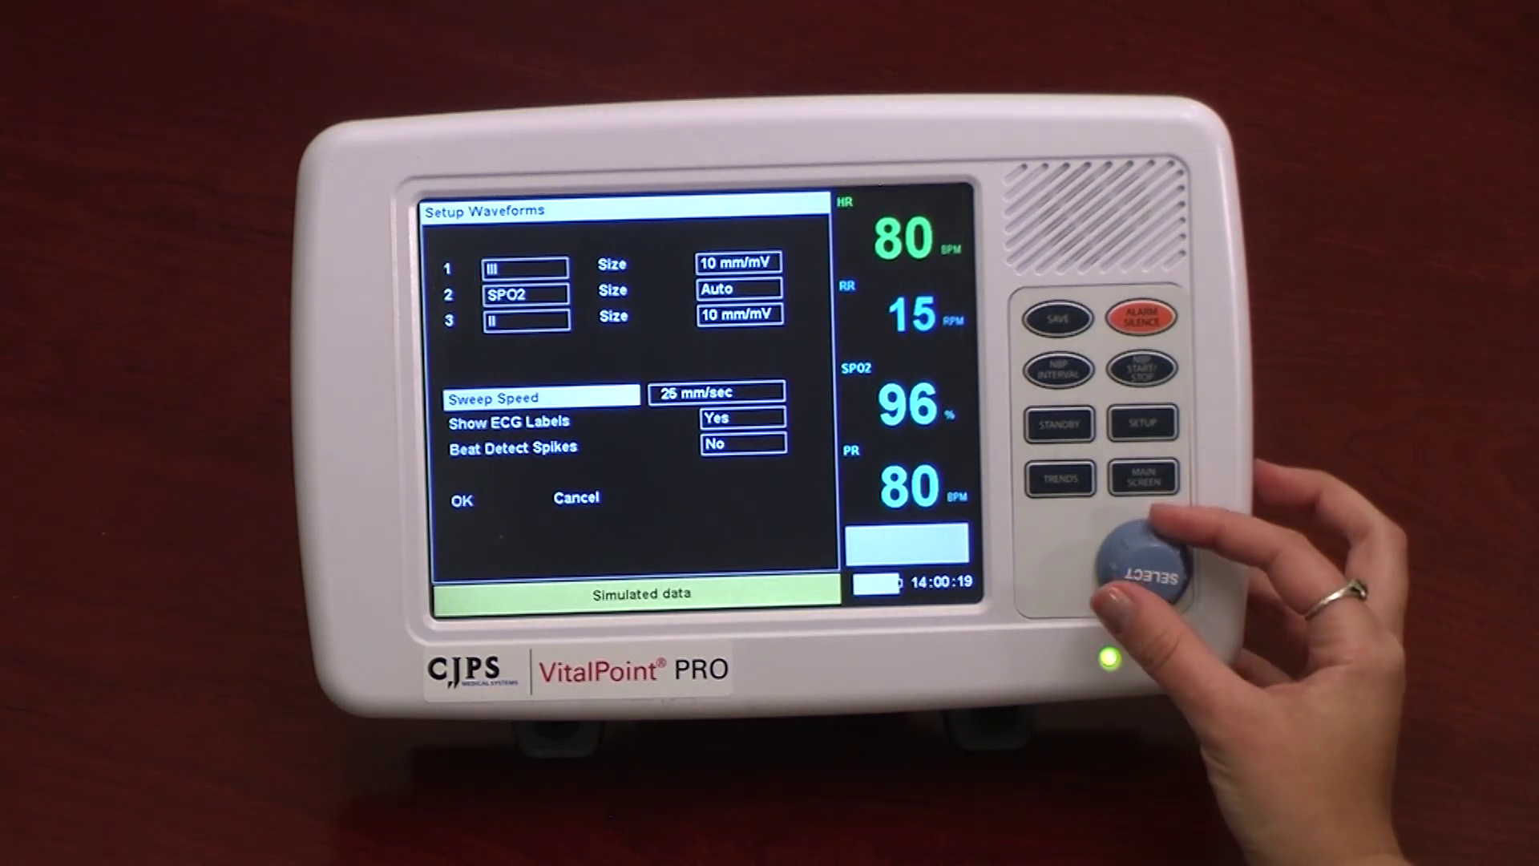
pyautogui.click(1142, 565)
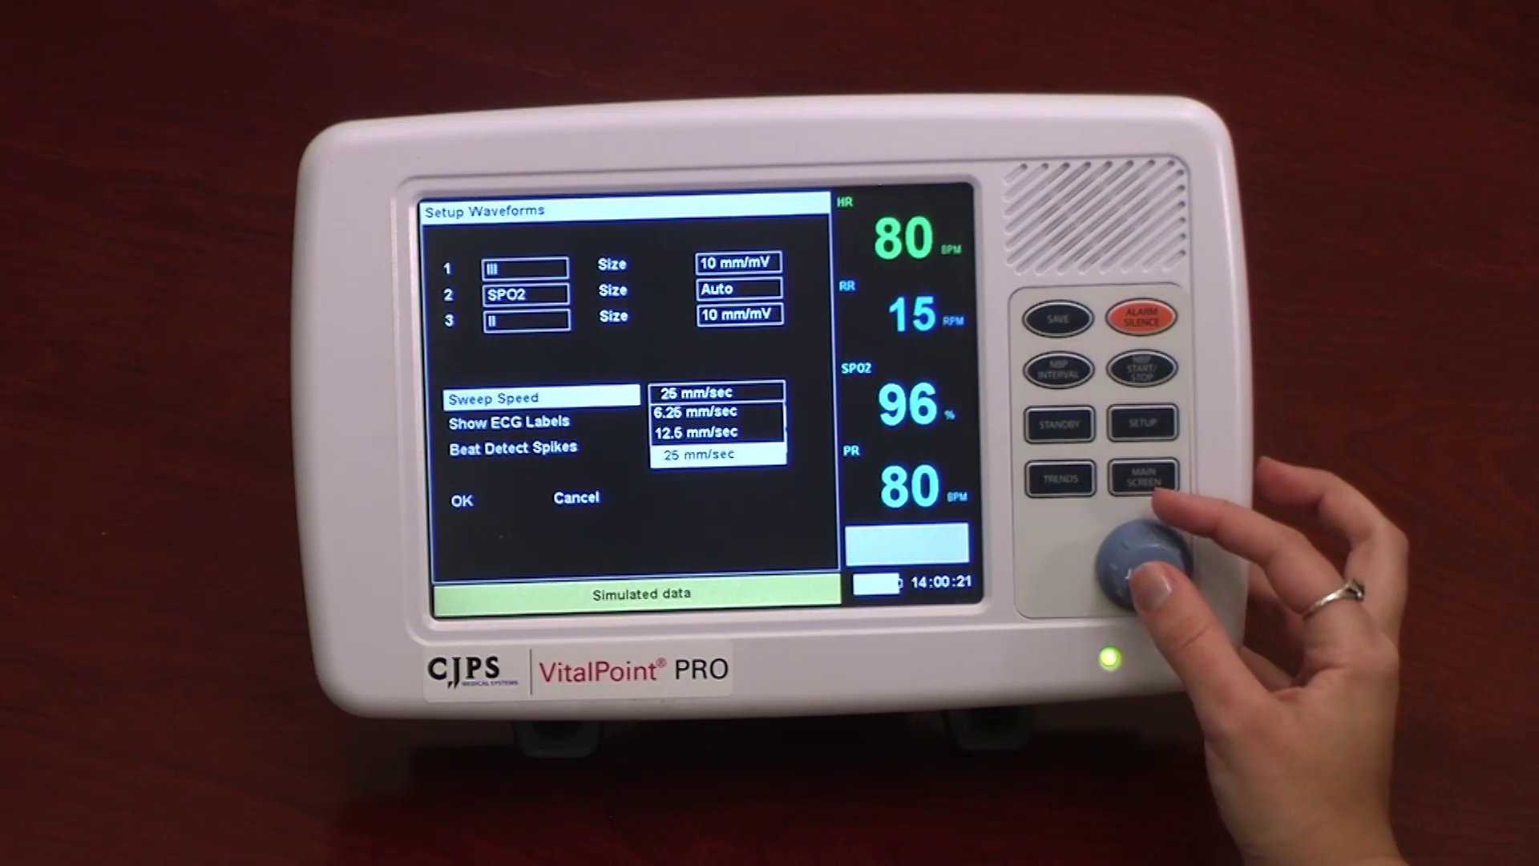
pyautogui.click(1142, 566)
pyautogui.scroll(-1, 1143, 565)
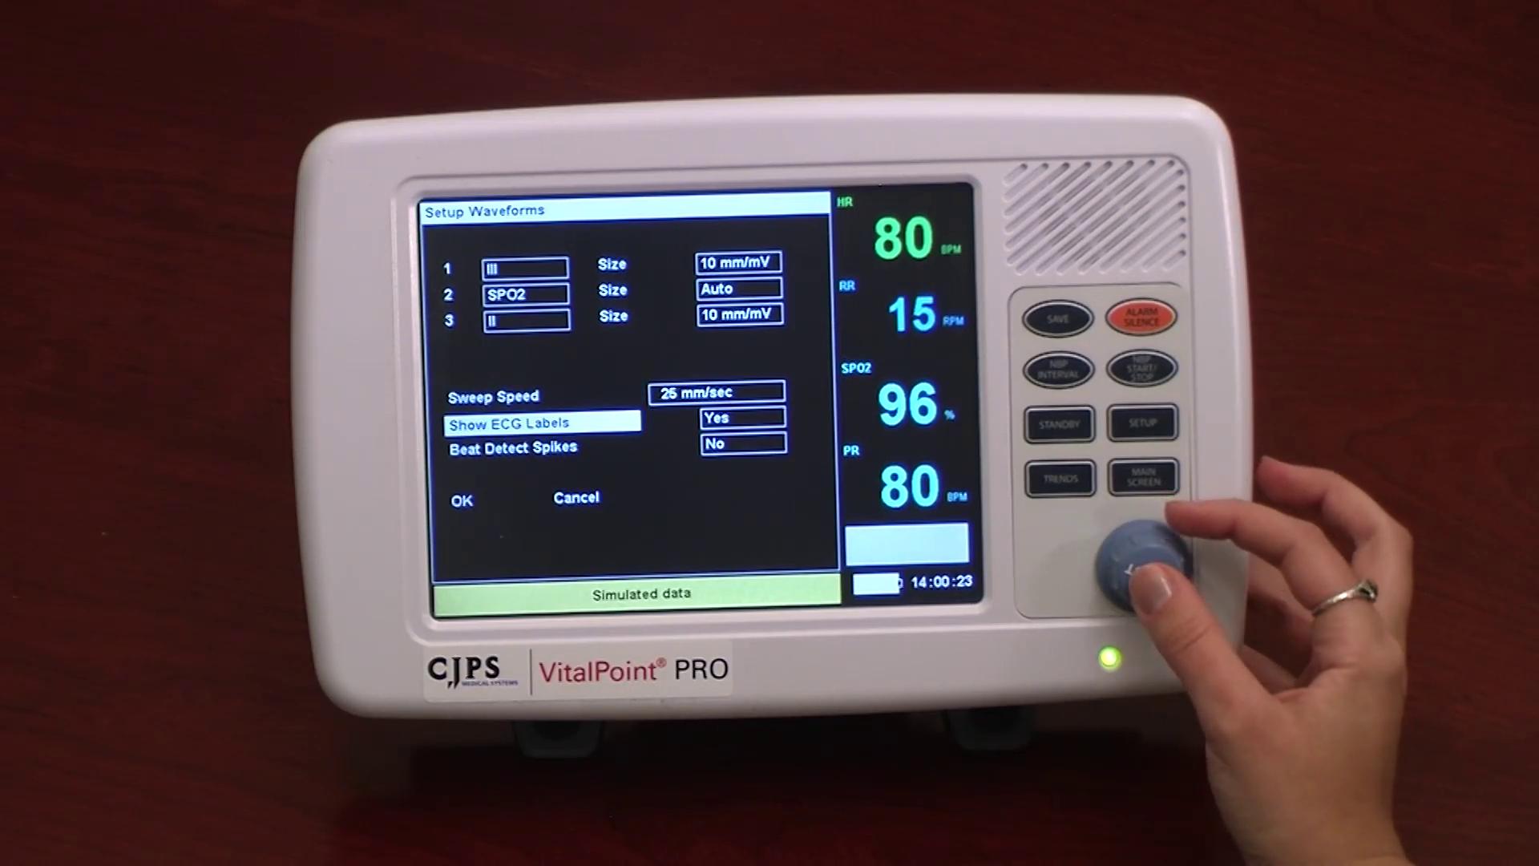
pyautogui.click(1142, 566)
pyautogui.click(1143, 565)
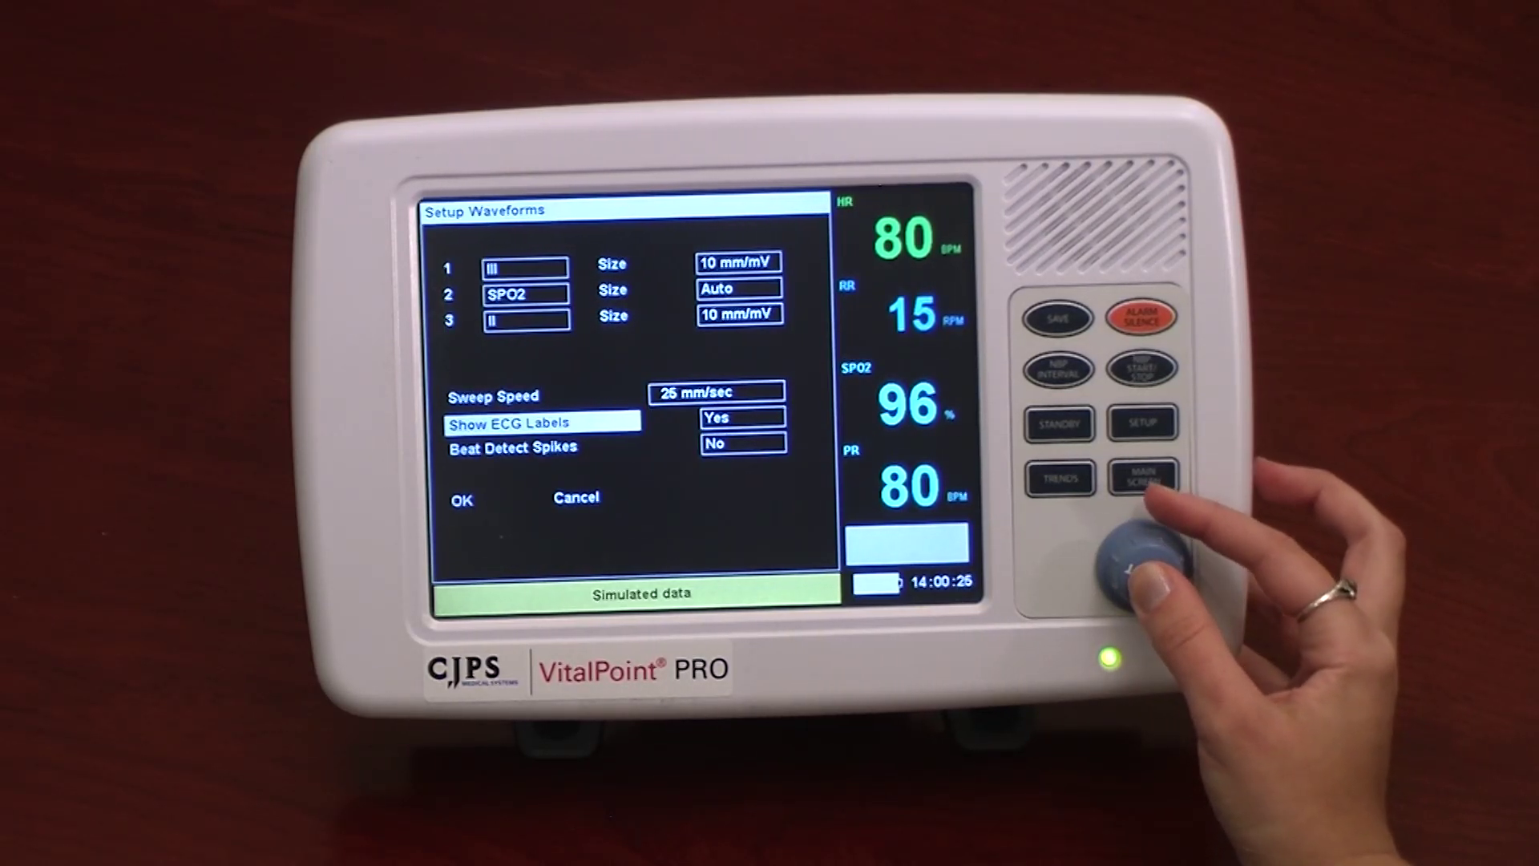
pyautogui.scroll(-1, 1143, 566)
pyautogui.scroll(-1, 1143, 565)
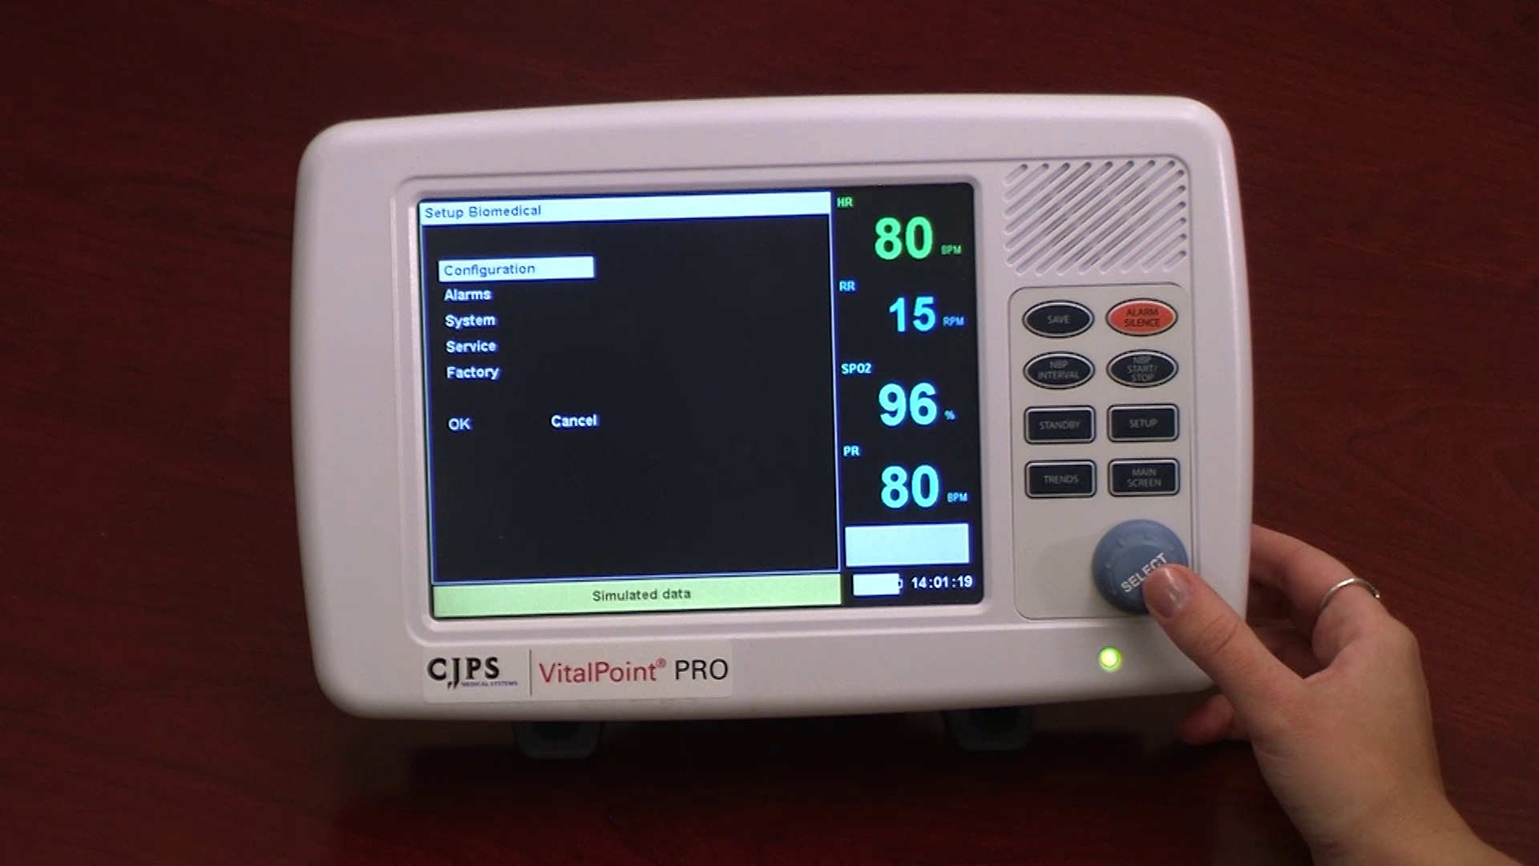
# Select Alarms in Setup Biomedical to reach the password-protected alarm settings.
pyautogui.scroll(-1, 1139, 565)
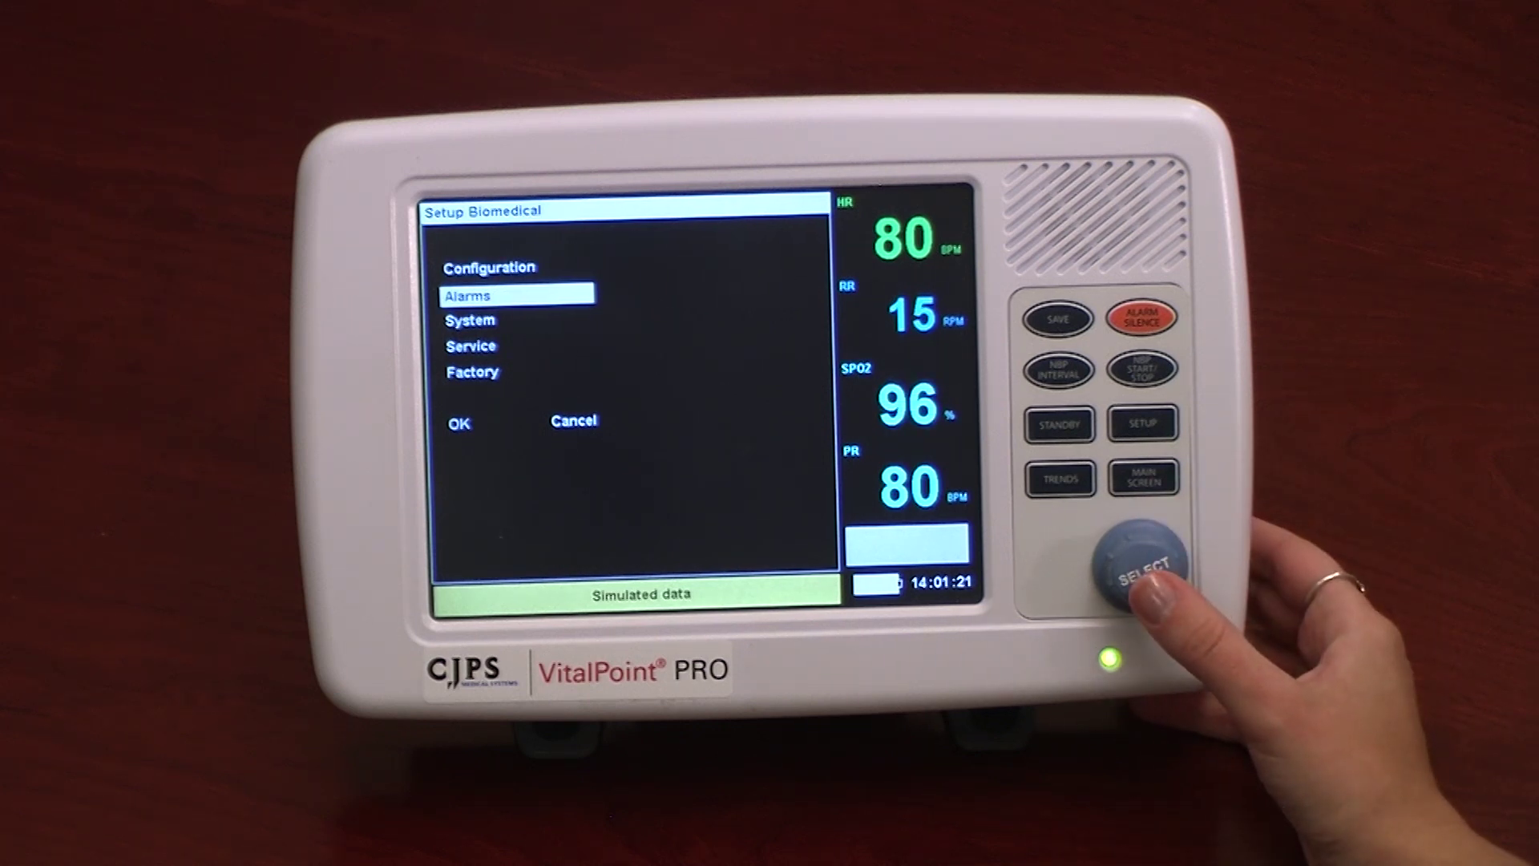
pyautogui.click(1138, 566)
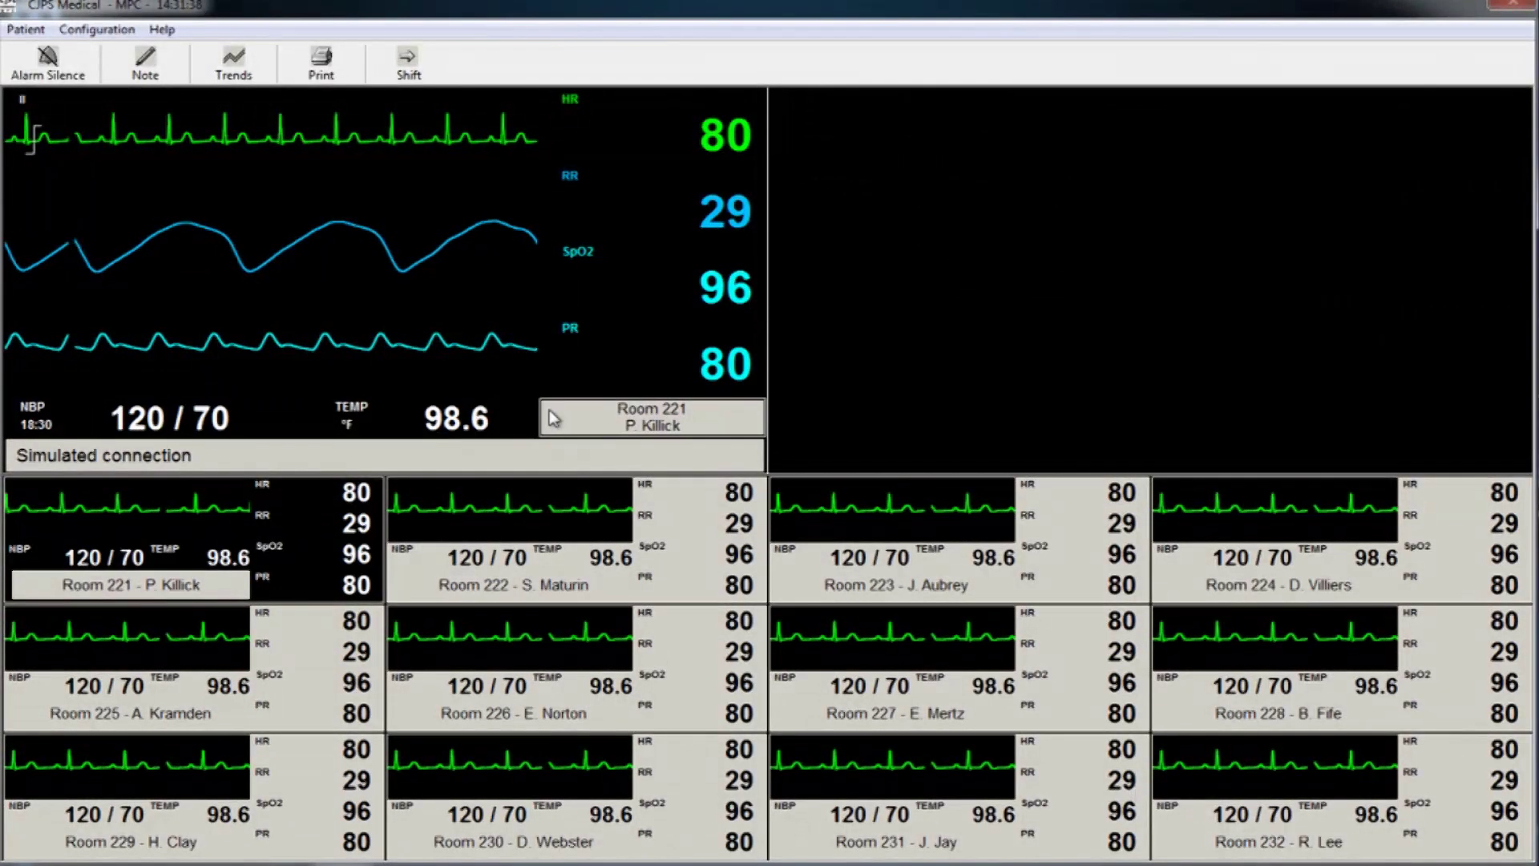
# Put Room 222 in a second full panel and show Room 223 in the upper-left panel.
pyautogui.click(672, 545)
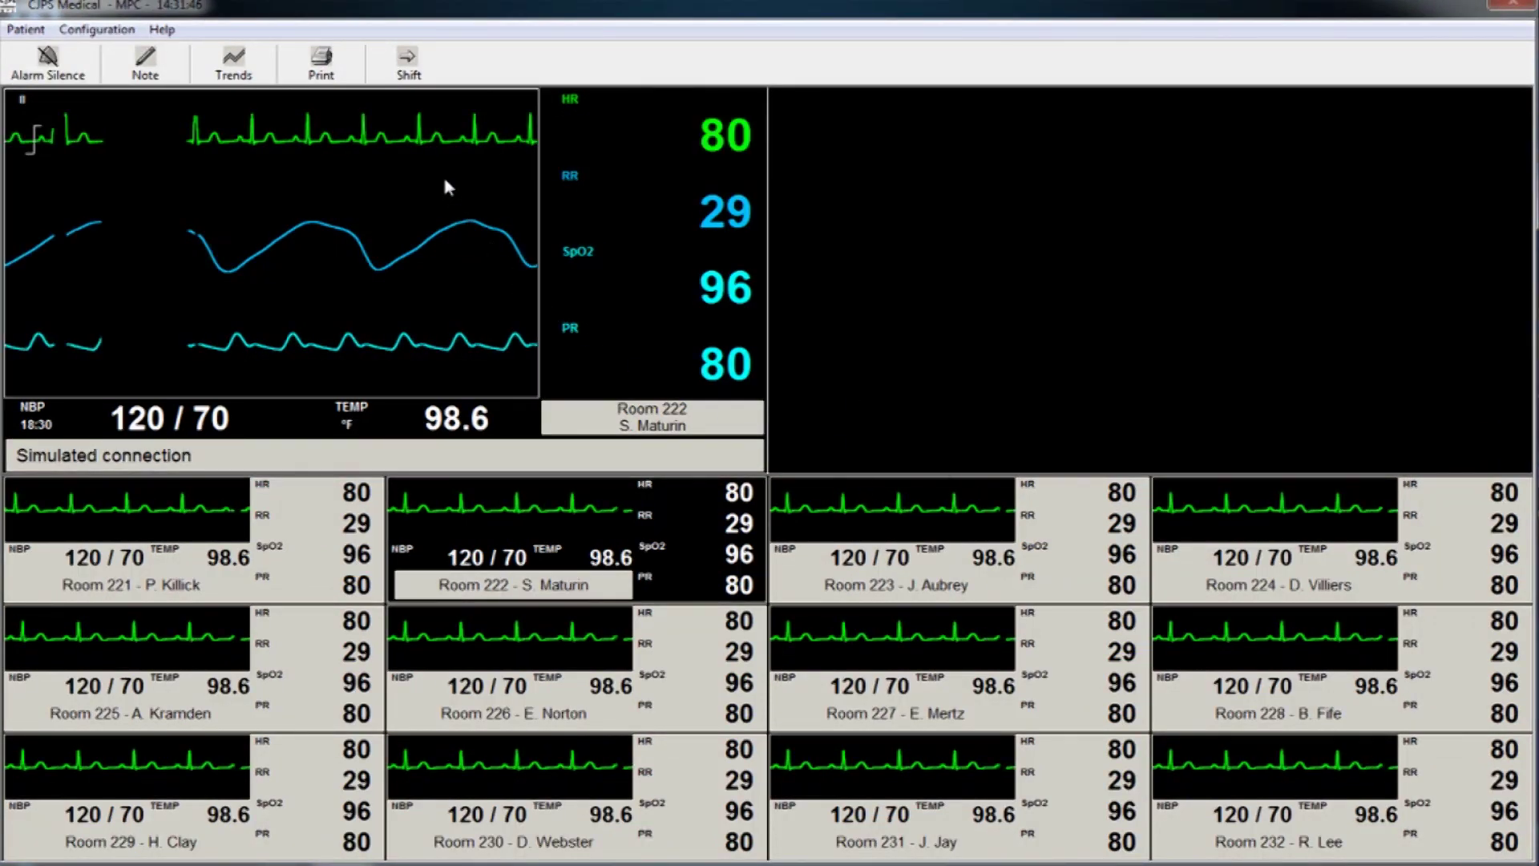
pyautogui.click(407, 74)
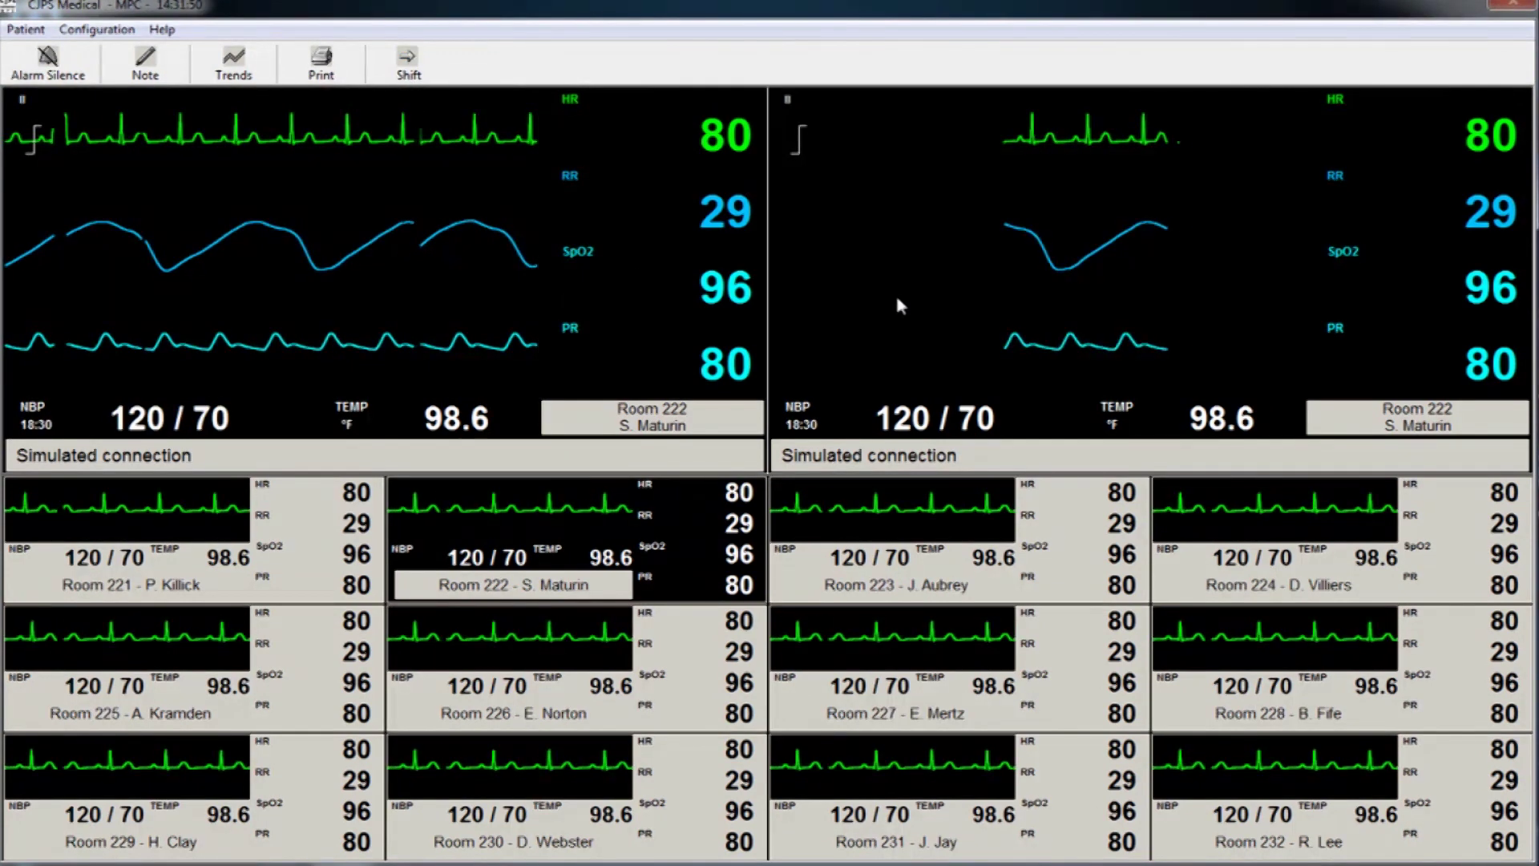
pyautogui.click(639, 176)
pyautogui.click(848, 270)
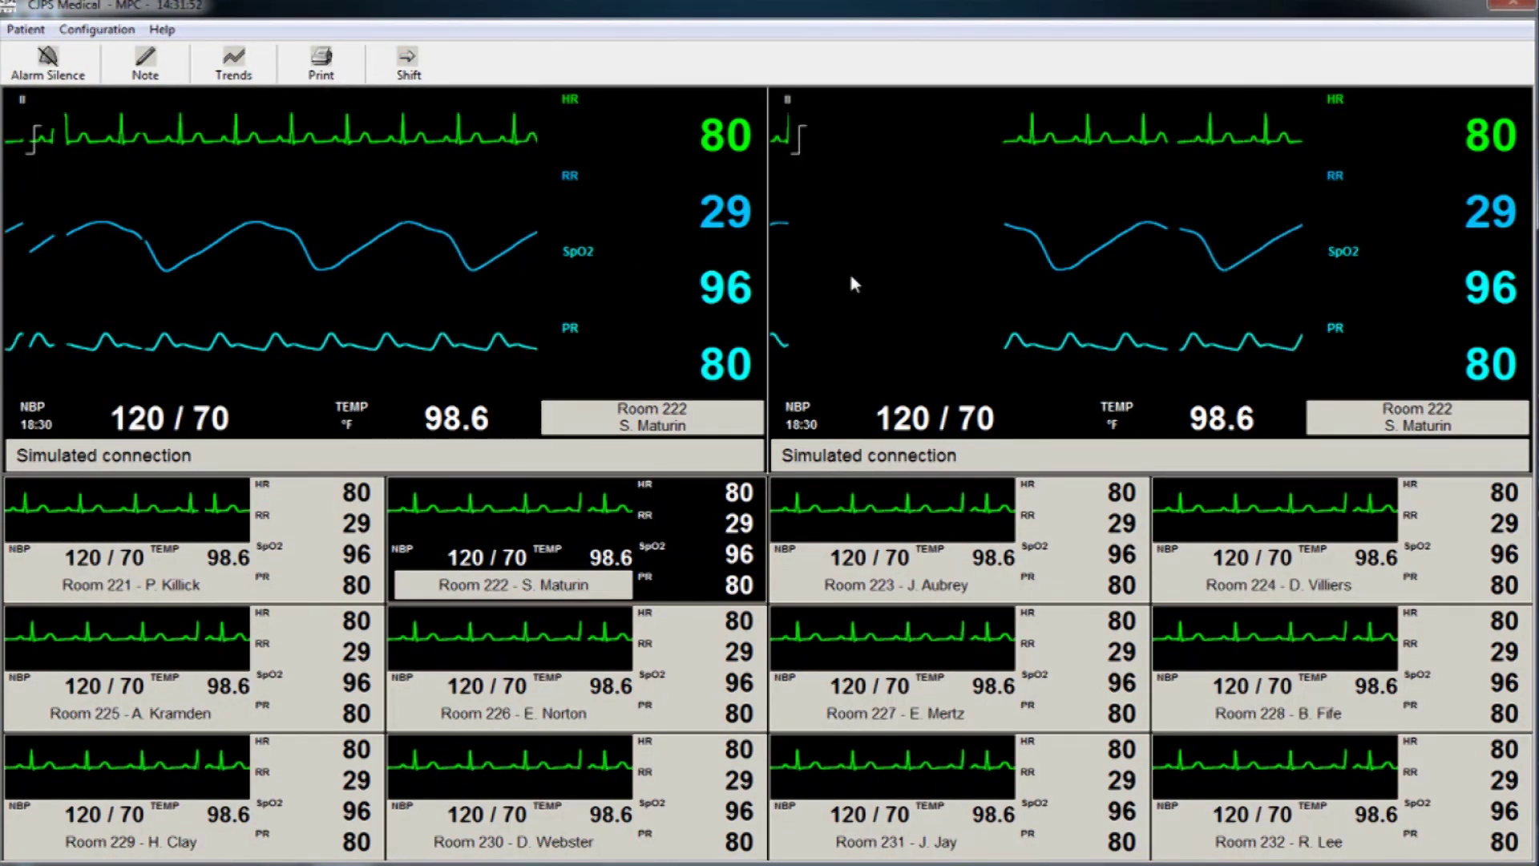
pyautogui.click(943, 507)
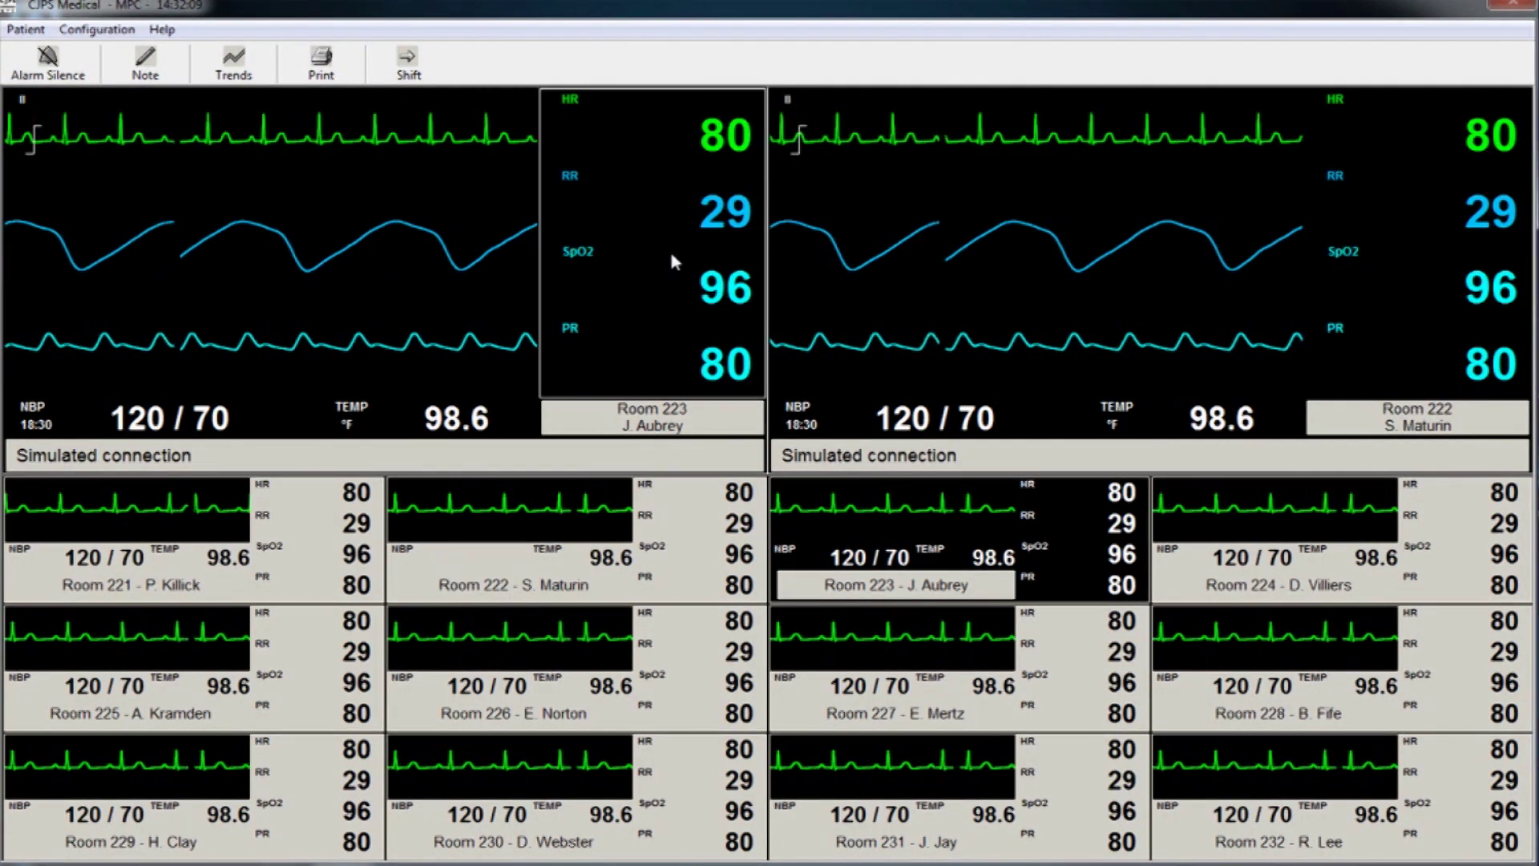
# Open Room 223's Configuration Parameters and turn on the respiration-rate alarm.
pyautogui.click(642, 242)
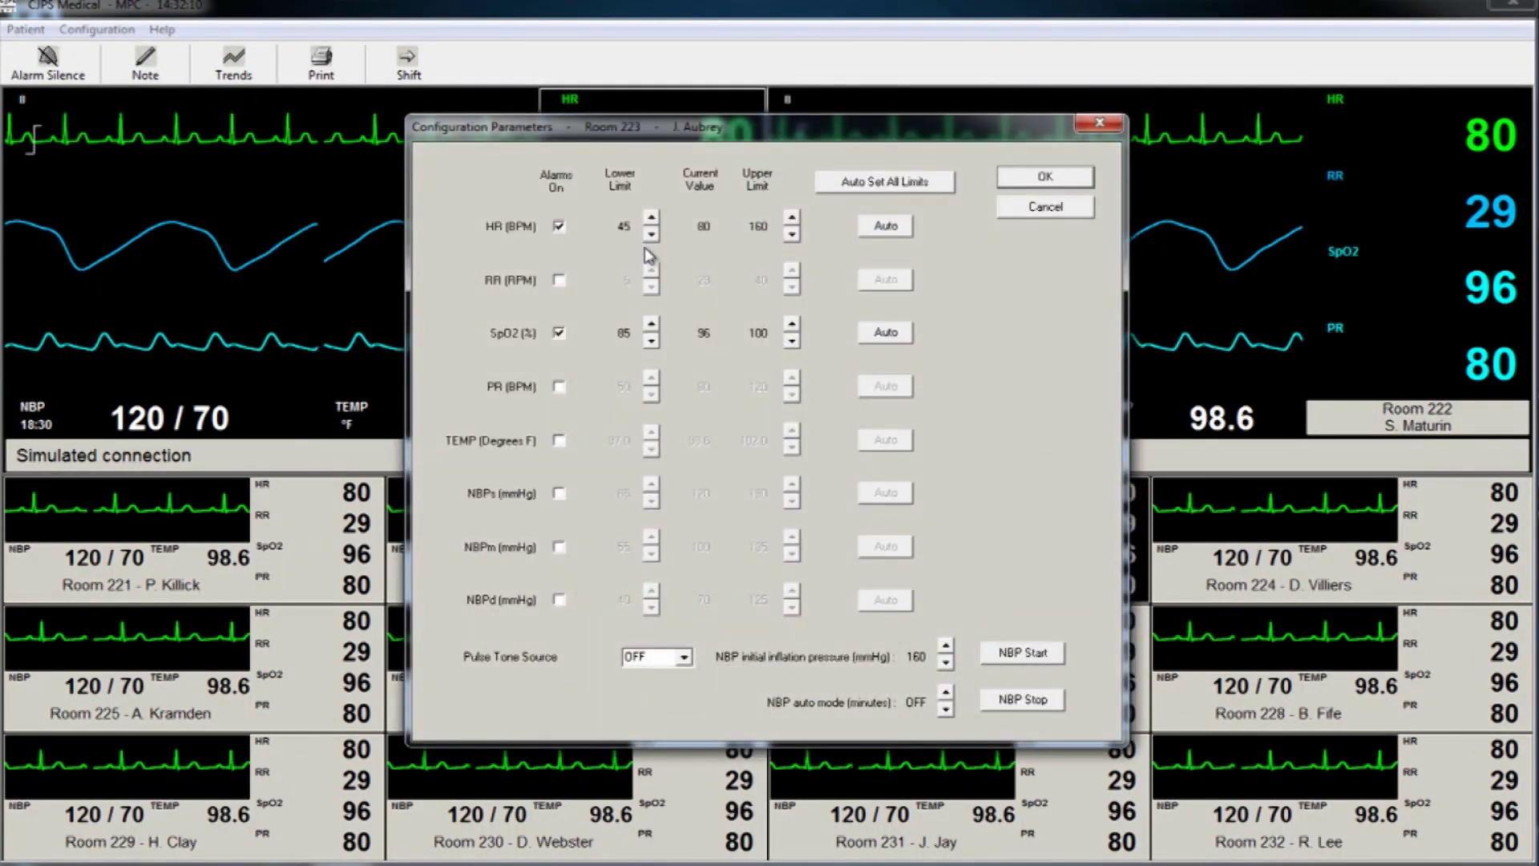
pyautogui.moveTo(727, 139); pyautogui.dragTo(807, 193)
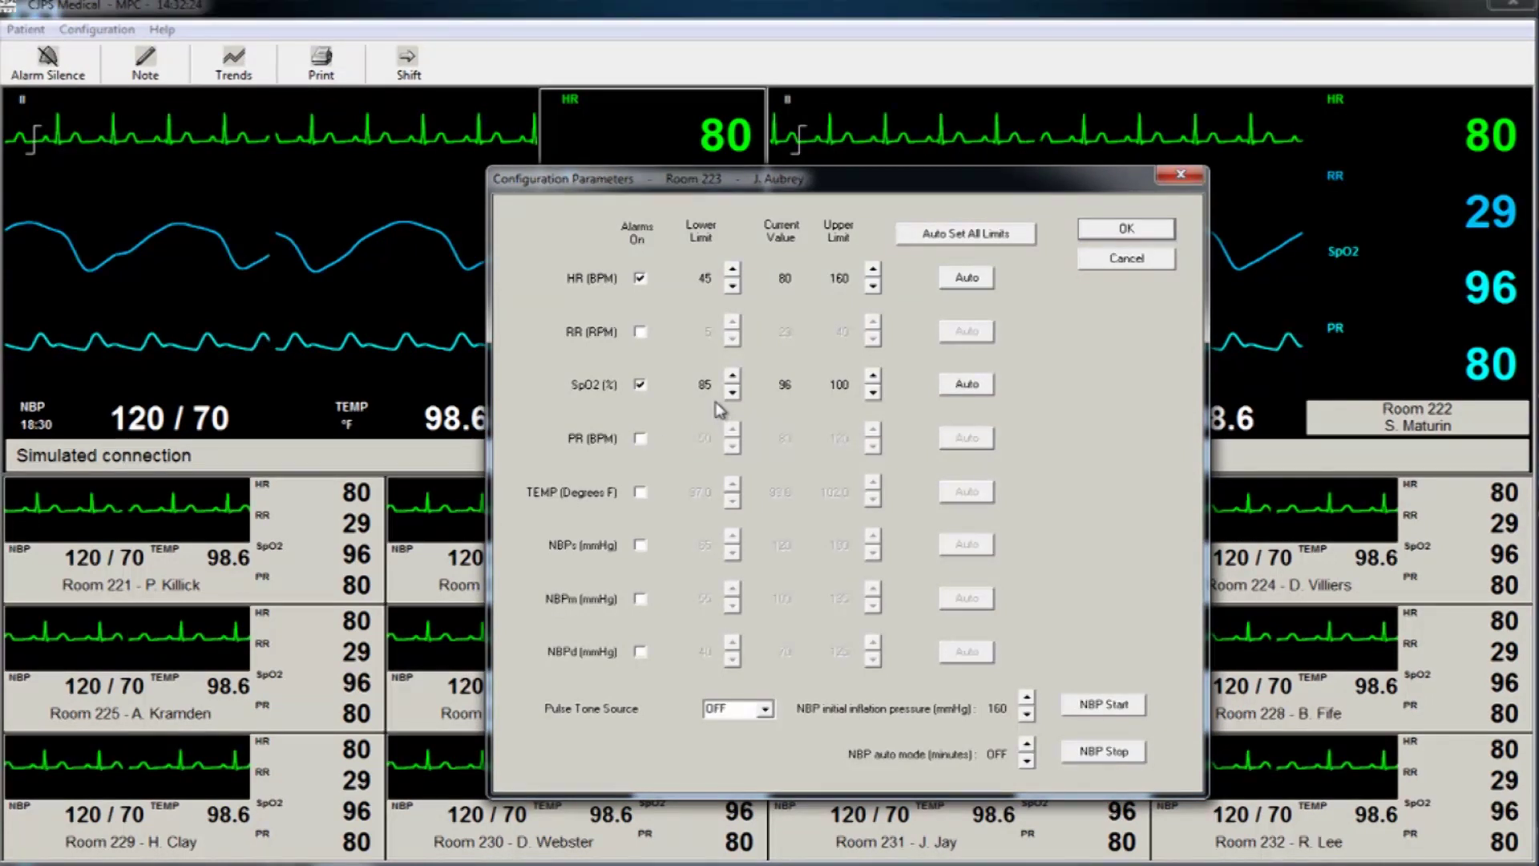
pyautogui.click(641, 332)
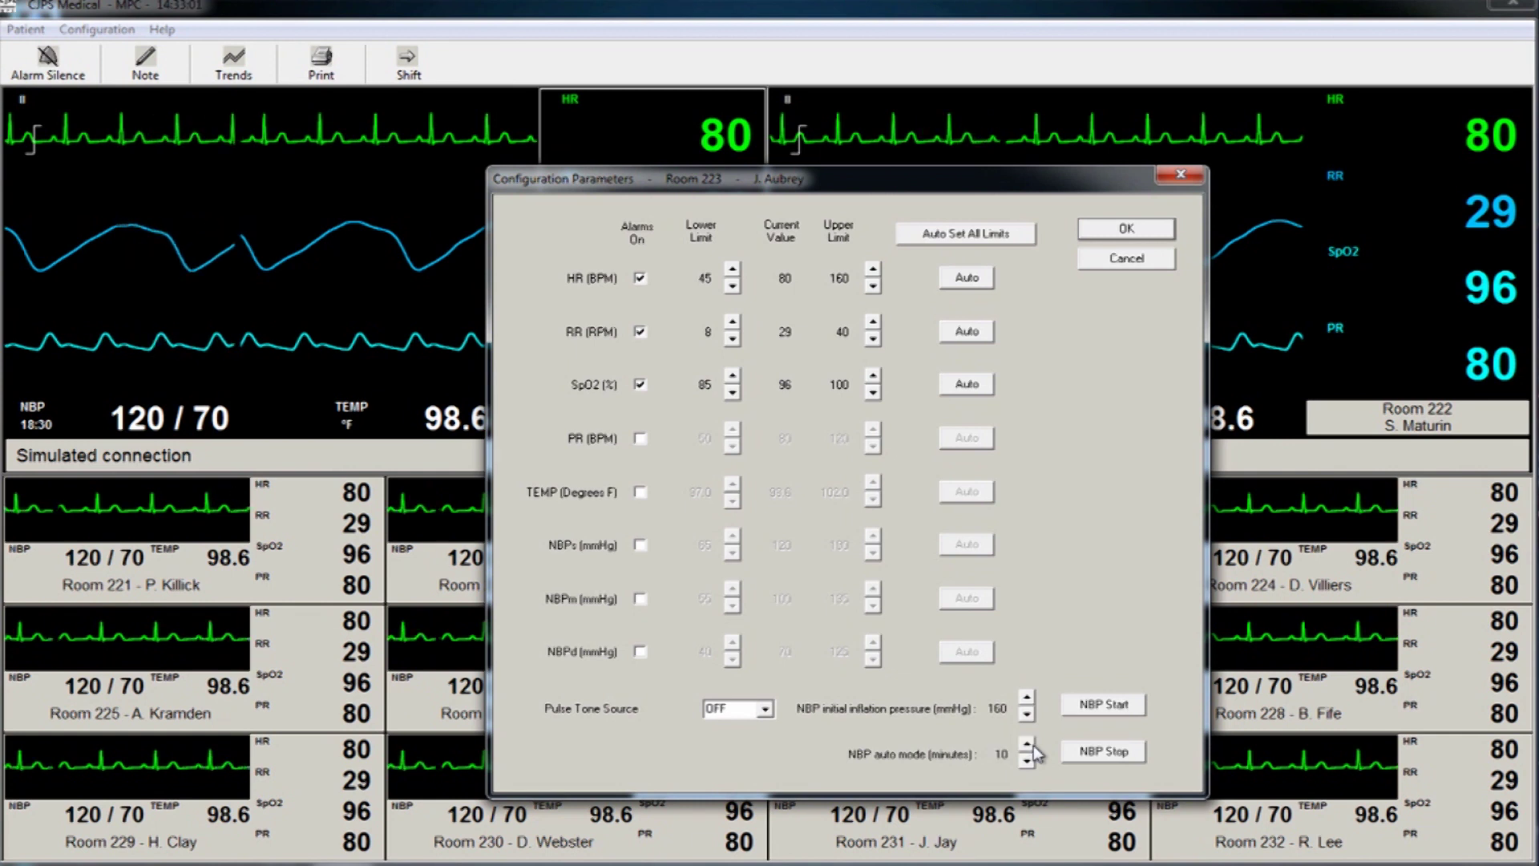
# Increase Room 223's automatic NBP interval and bring up its waveform configuration.
pyautogui.click(1029, 746)
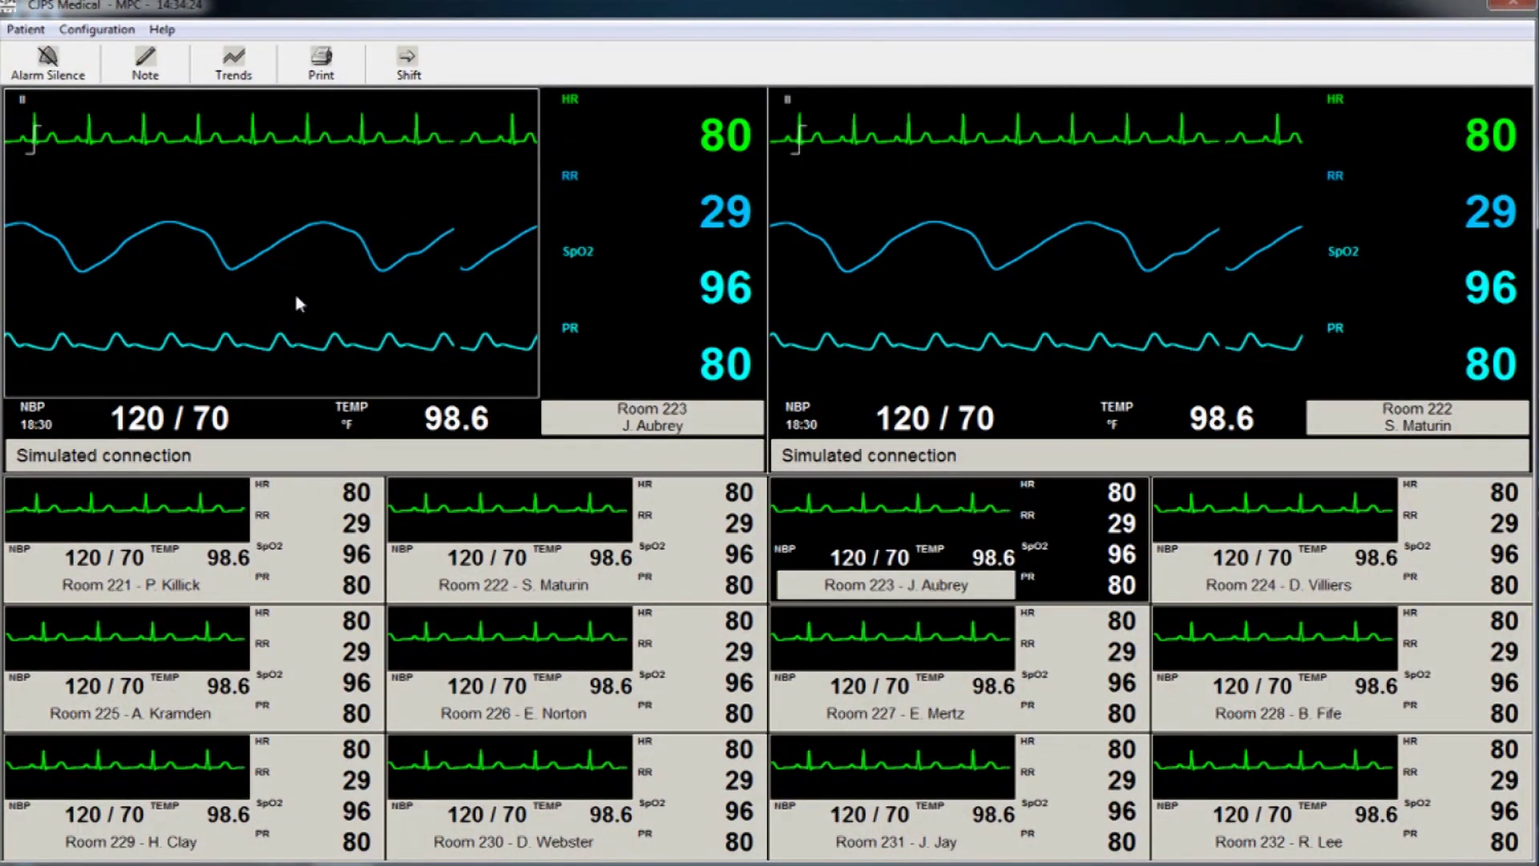
pyautogui.doubleClick(296, 297)
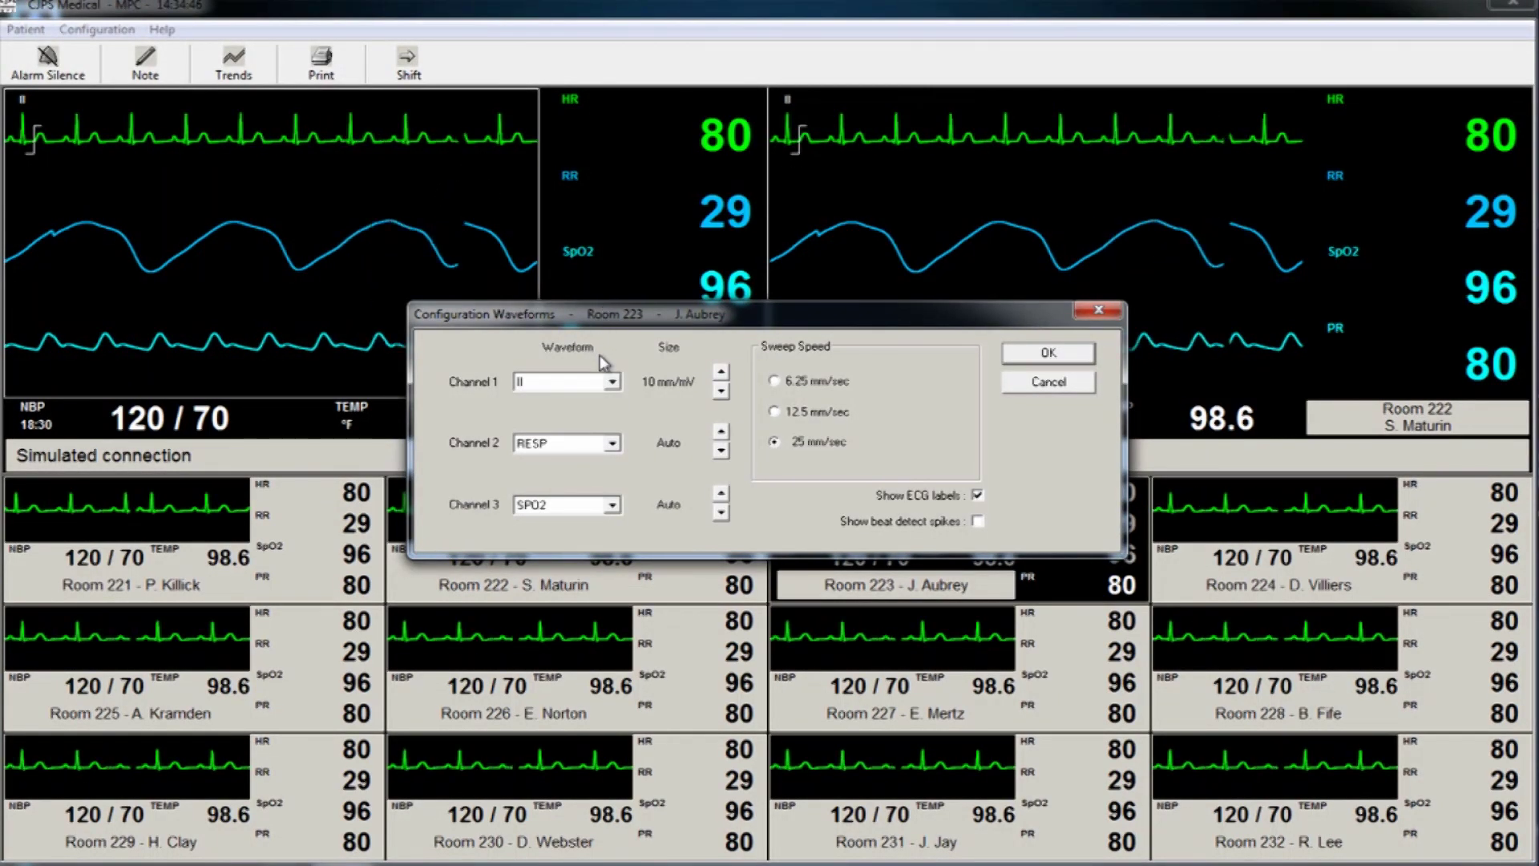
# Keep Channel 1 on lead II and a 25 mm/sec sweep, enable beat detect spikes, and apply.
pyautogui.click(611, 385)
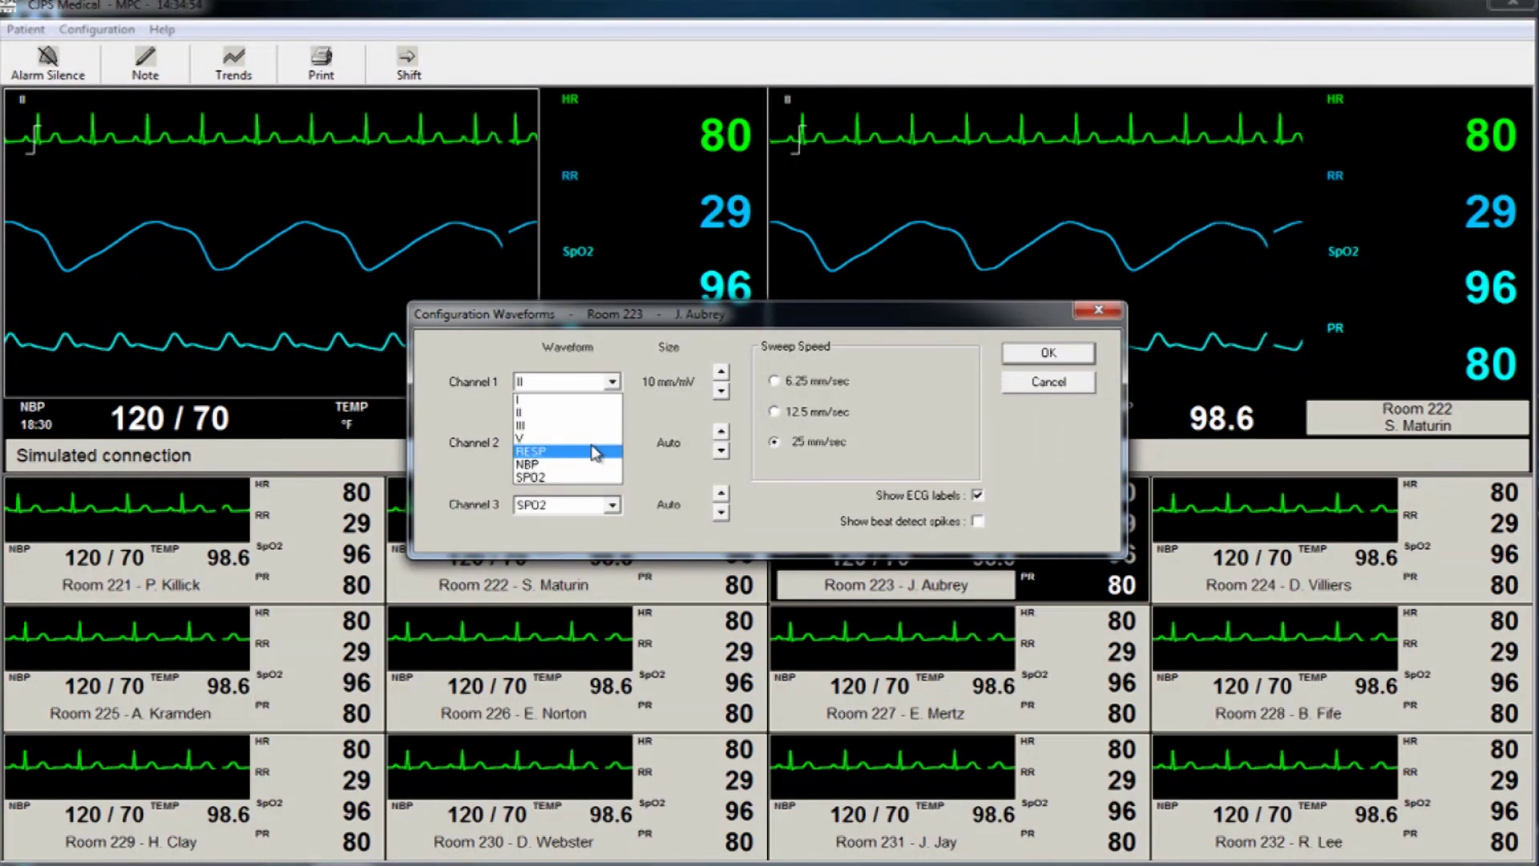
pyautogui.click(607, 415)
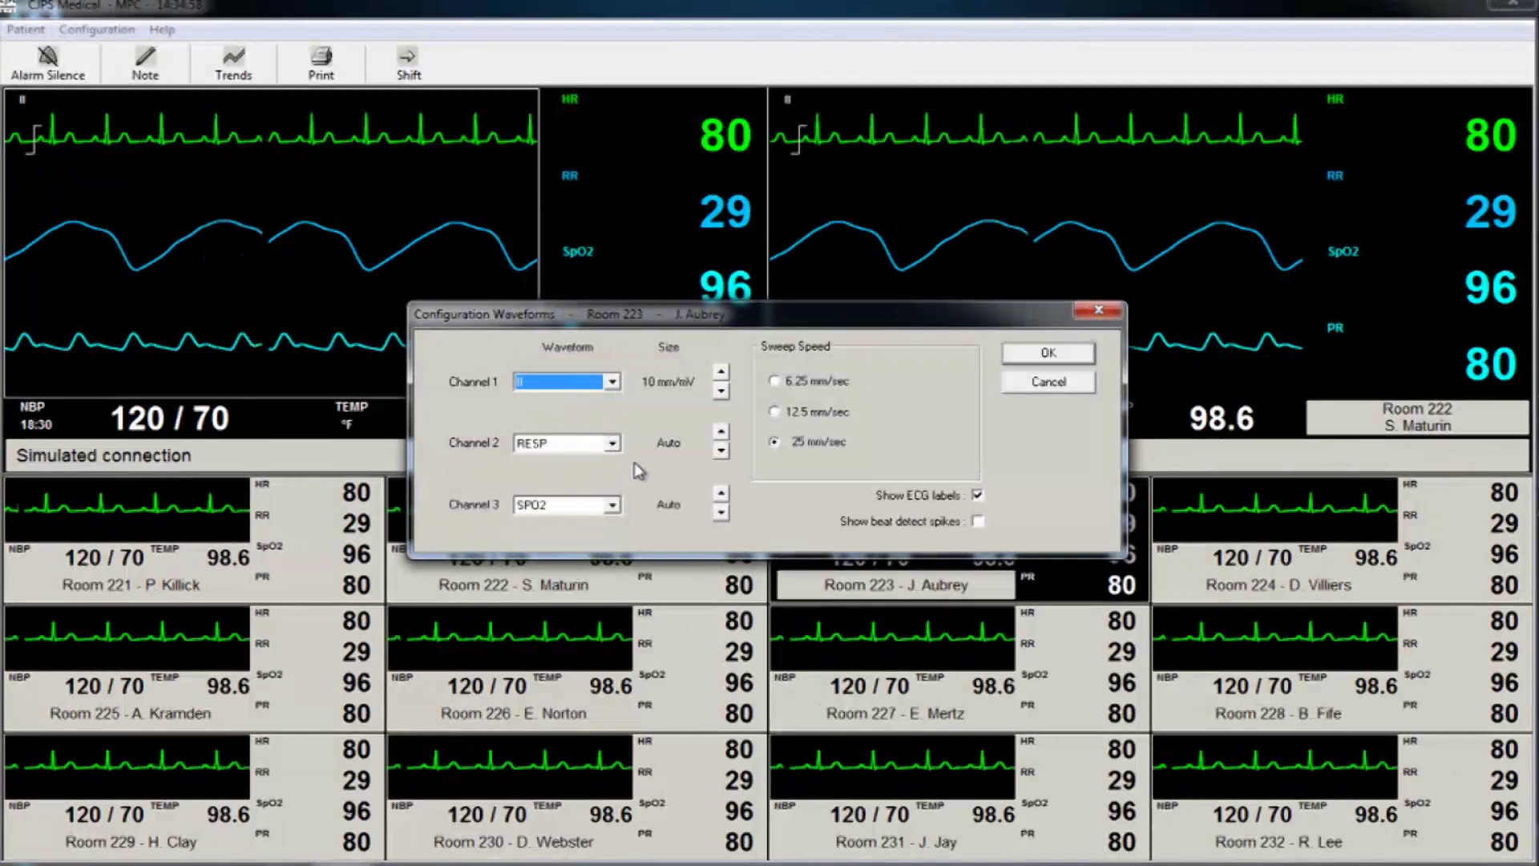
pyautogui.press('Tab')
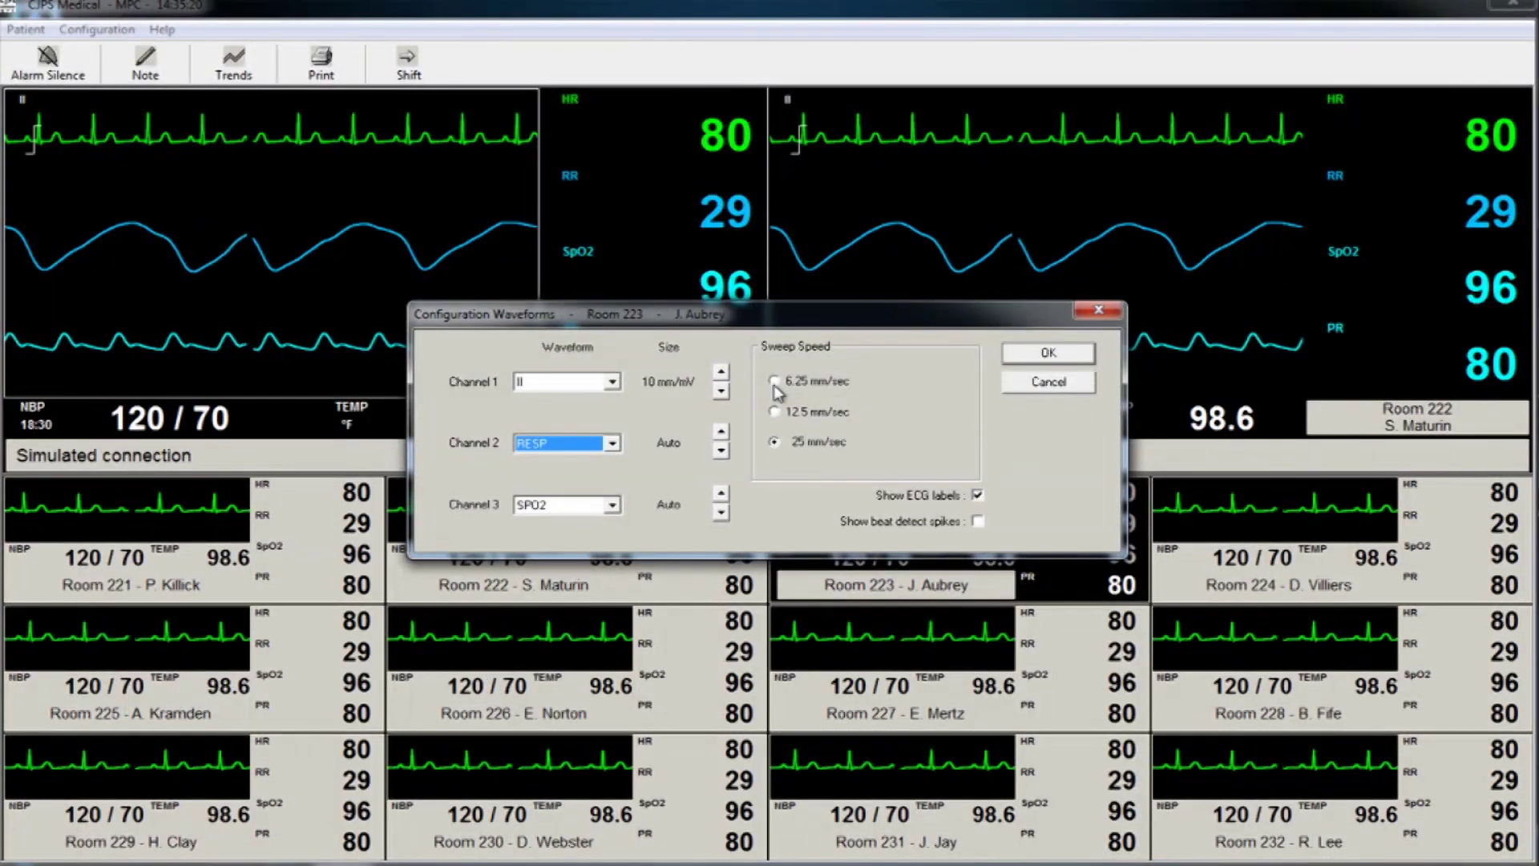
pyautogui.click(775, 386)
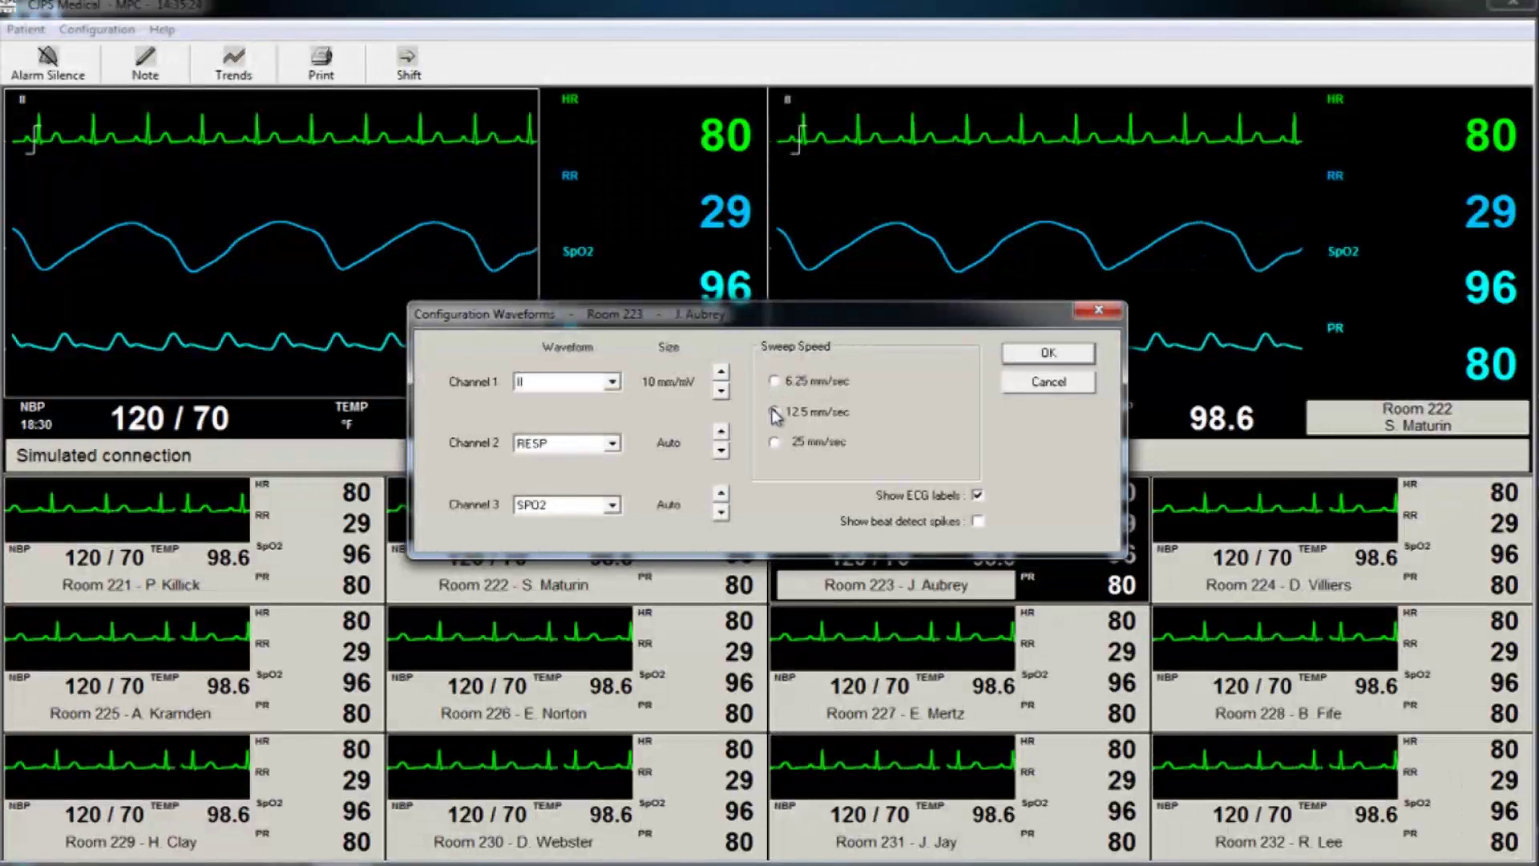
pyautogui.click(775, 412)
pyautogui.click(774, 442)
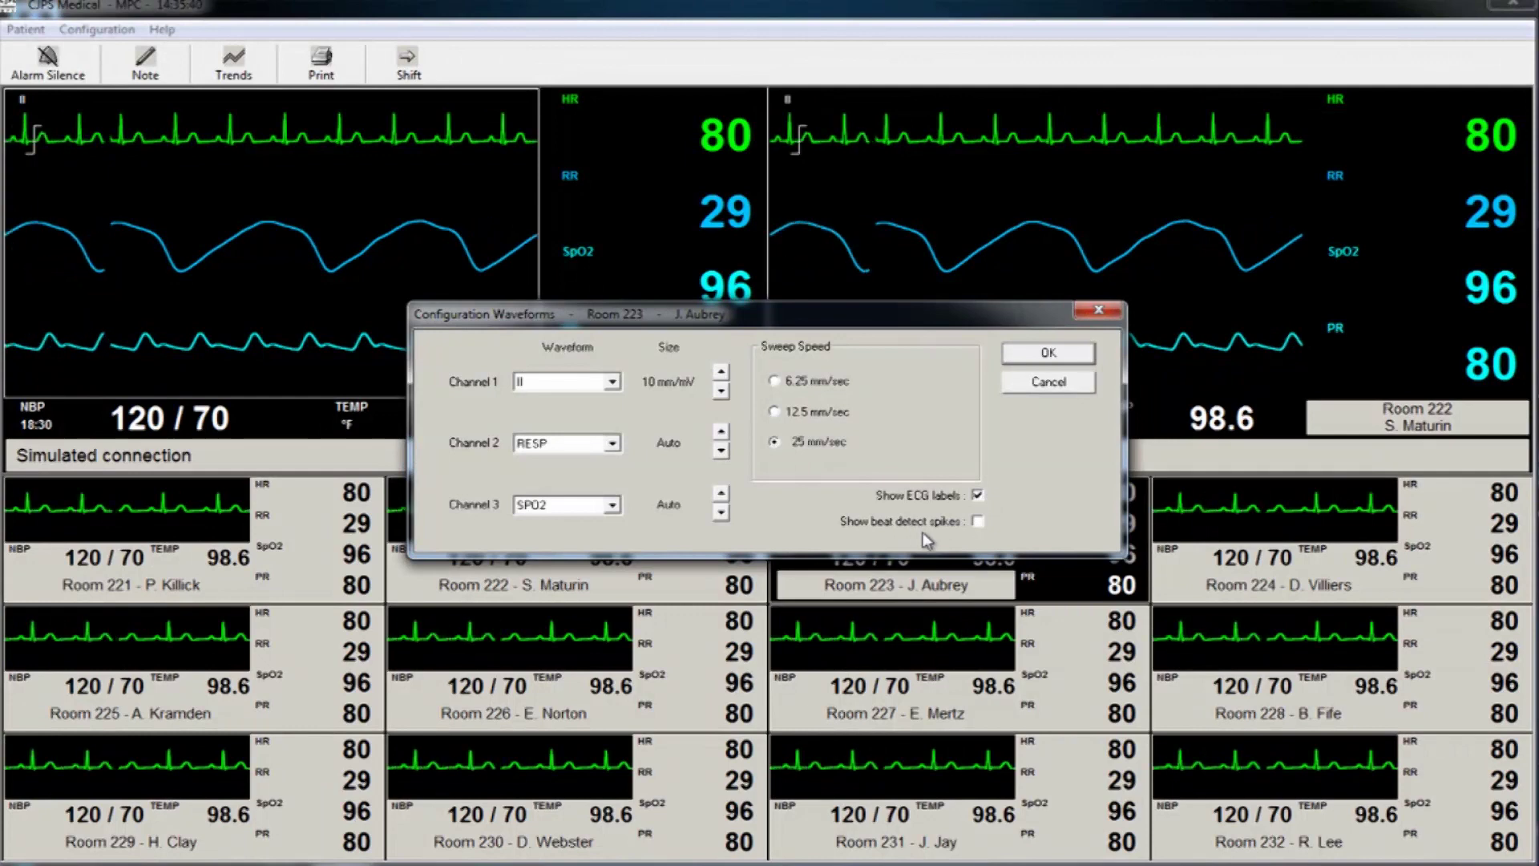
pyautogui.click(978, 522)
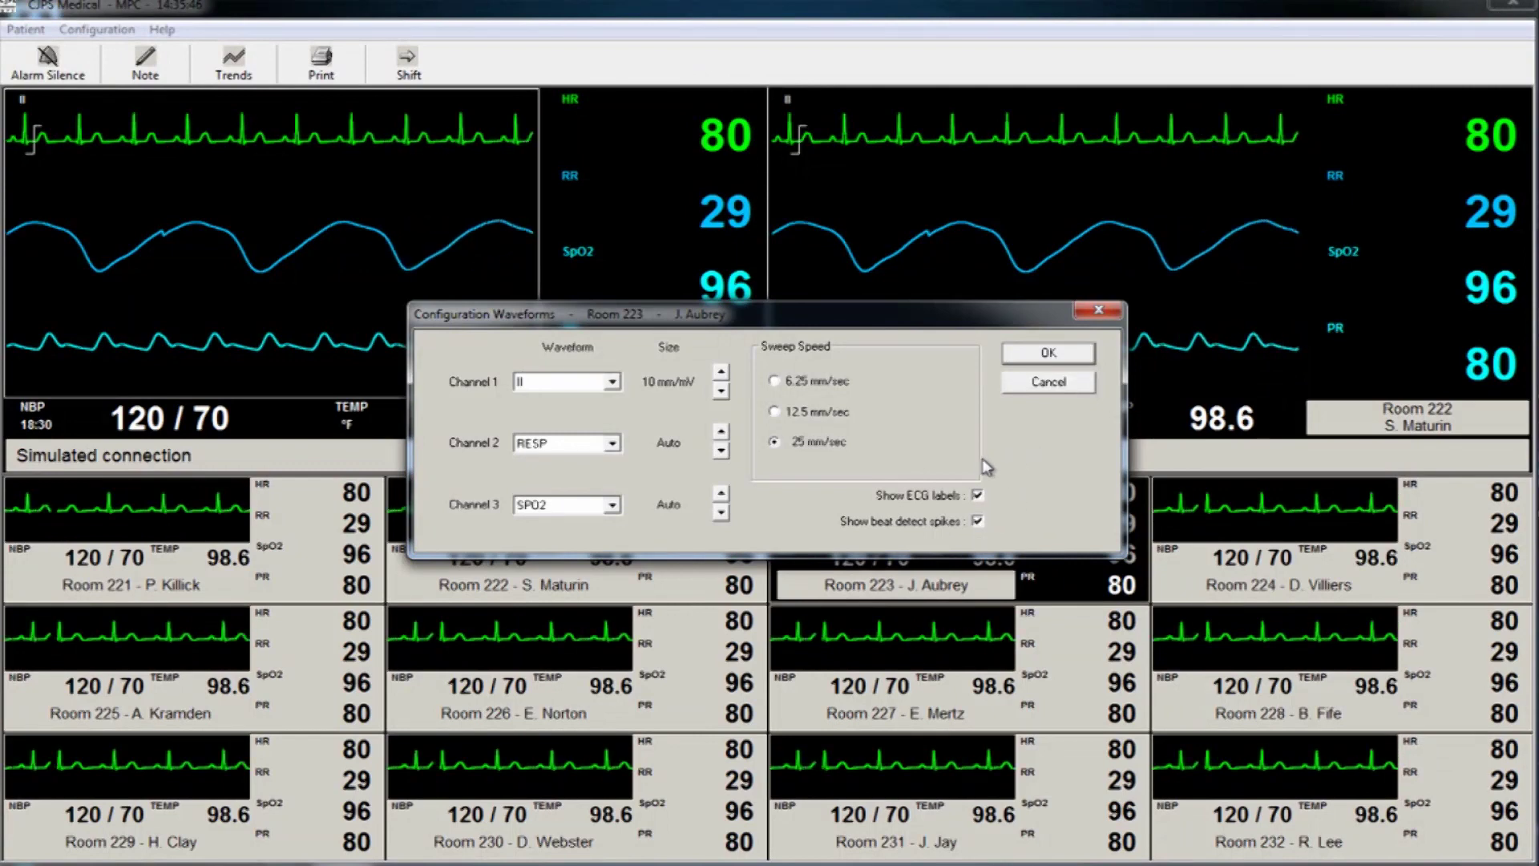
pyautogui.click(1049, 353)
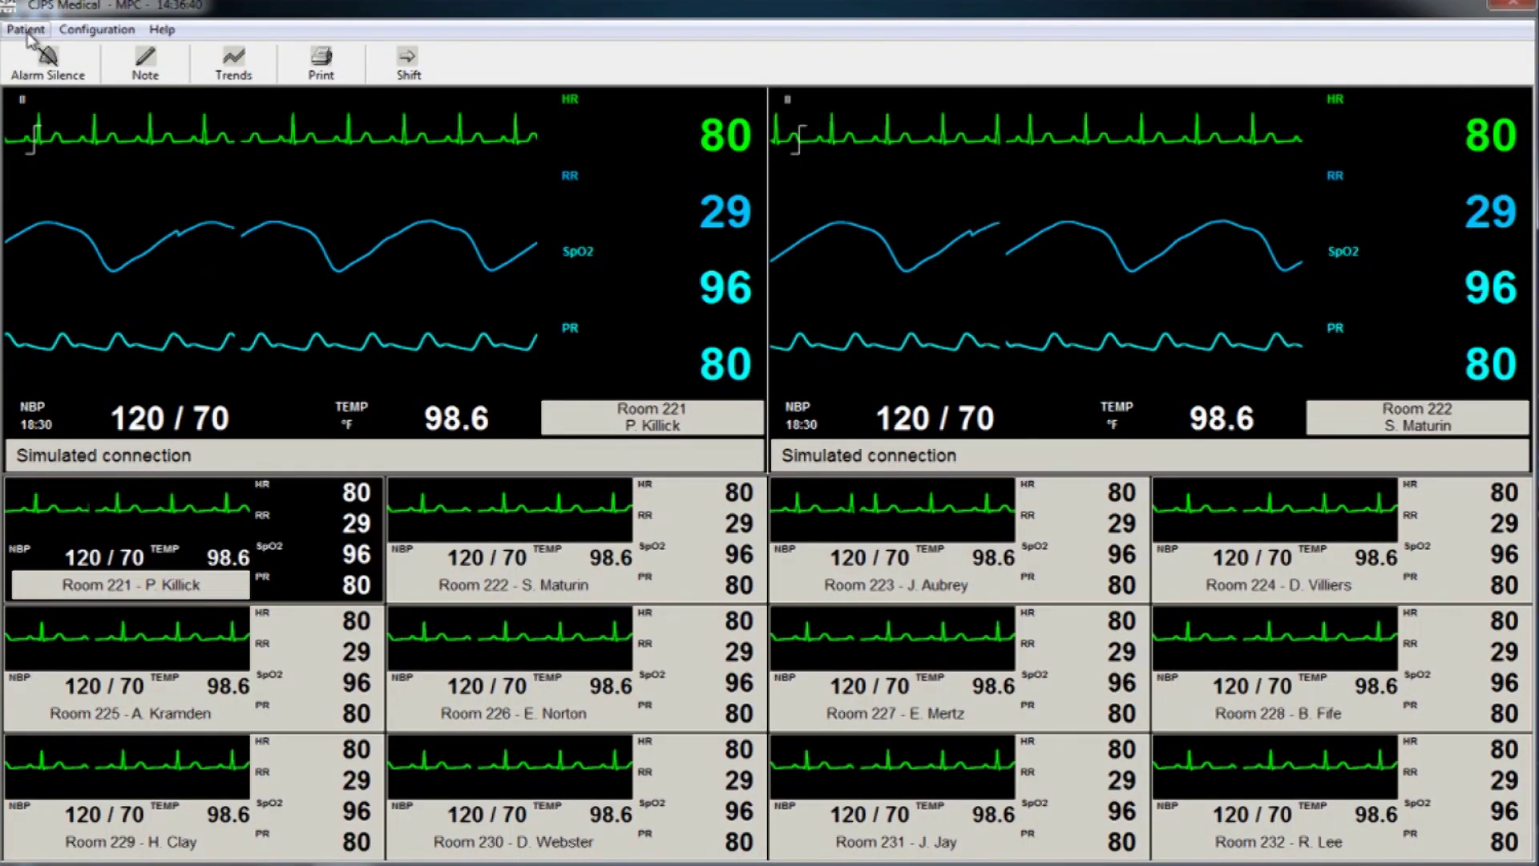
# Review Room 221's admit details and close them unchanged.
pyautogui.click(27, 32)
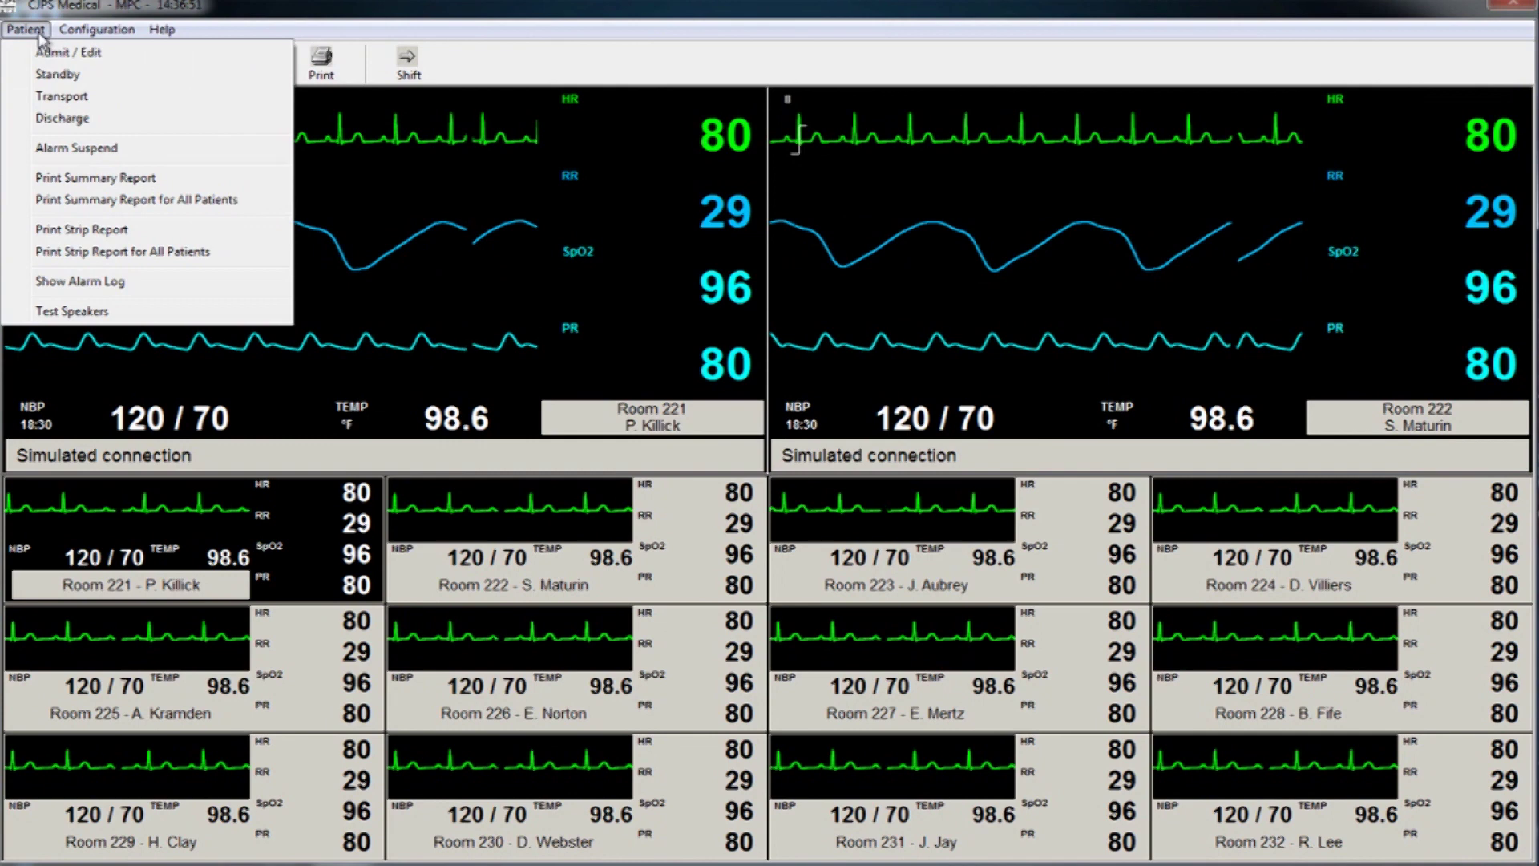
pyautogui.click(69, 52)
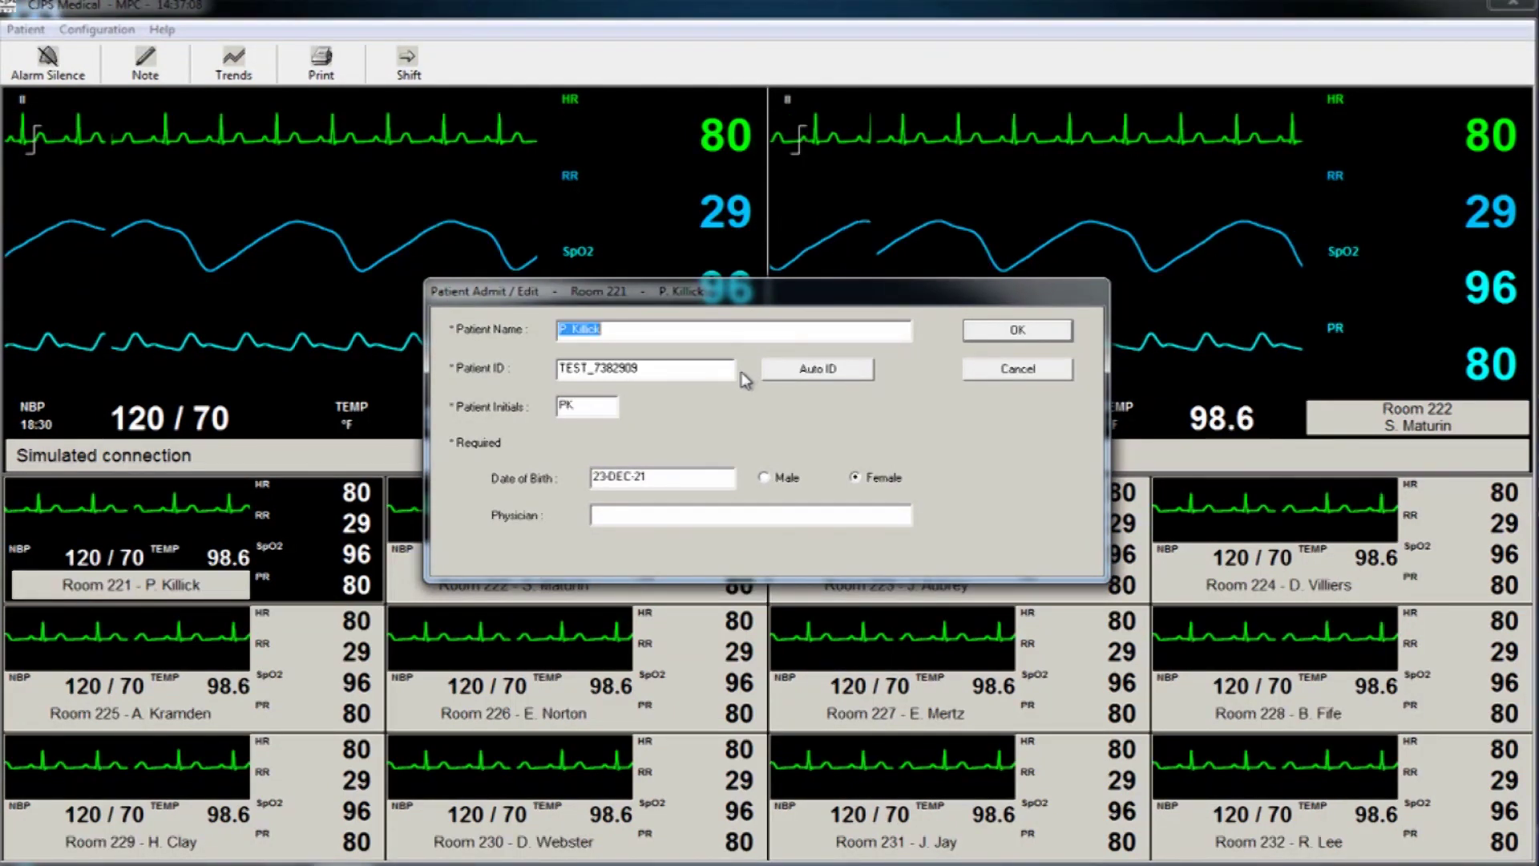
pyautogui.click(1017, 330)
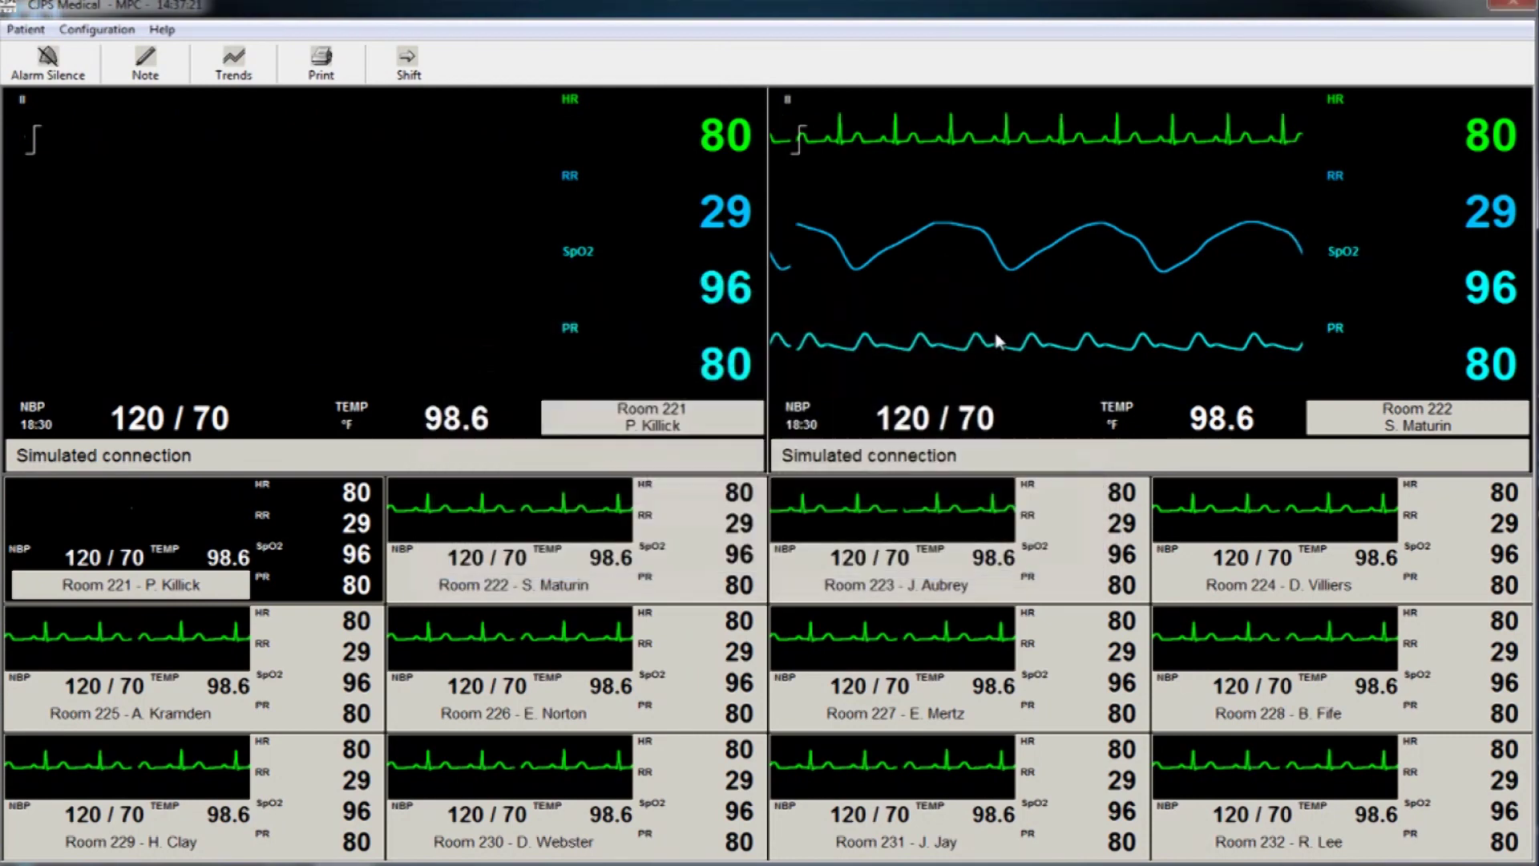
# Show Room 225 in the main monitor panel and review its admit details.
pyautogui.click(659, 529)
pyautogui.click(128, 666)
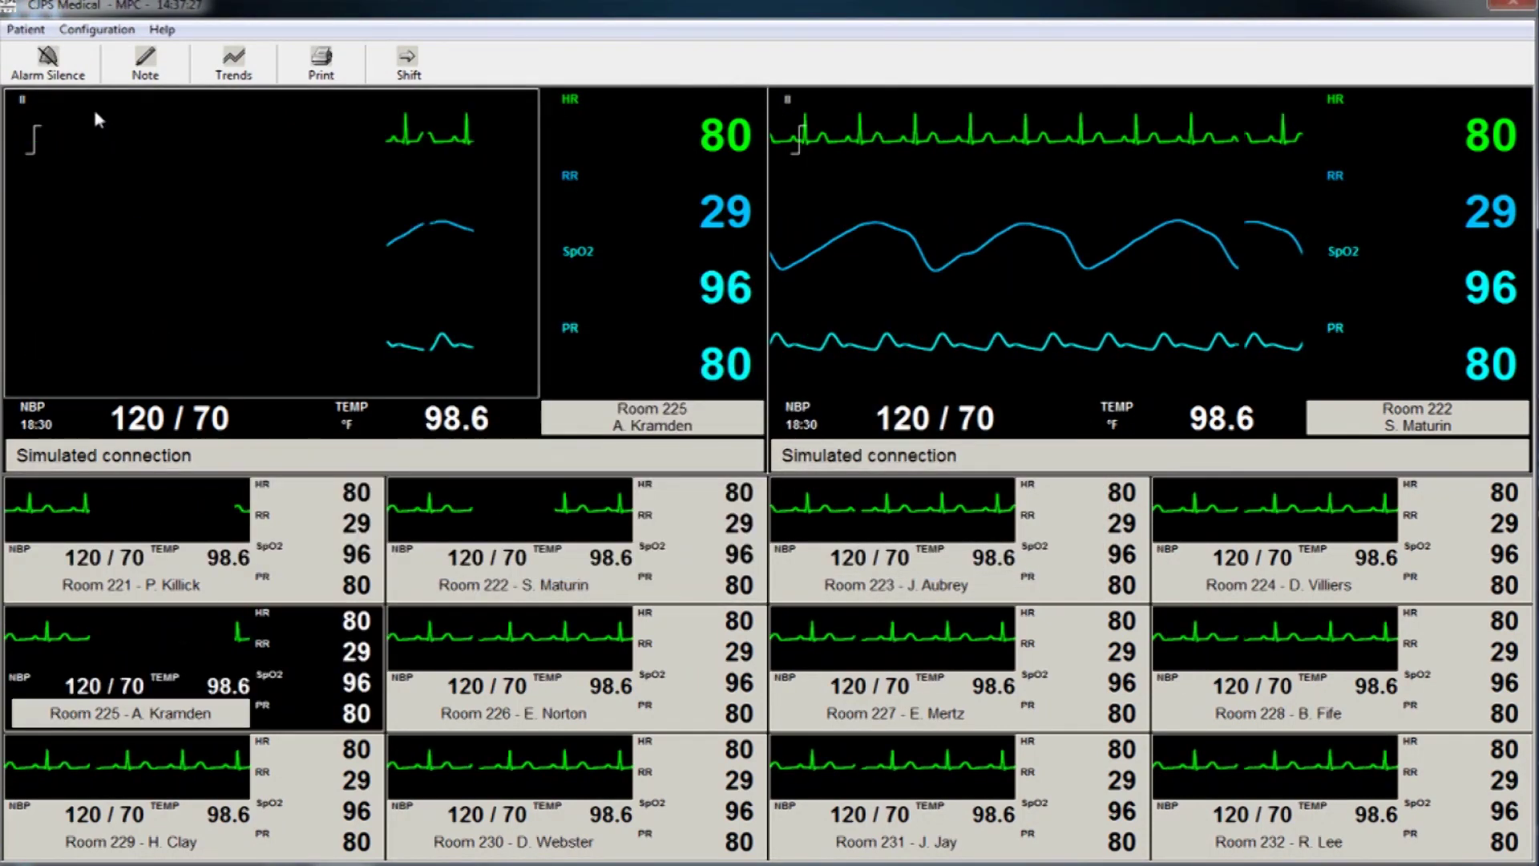
pyautogui.click(25, 30)
pyautogui.click(40, 54)
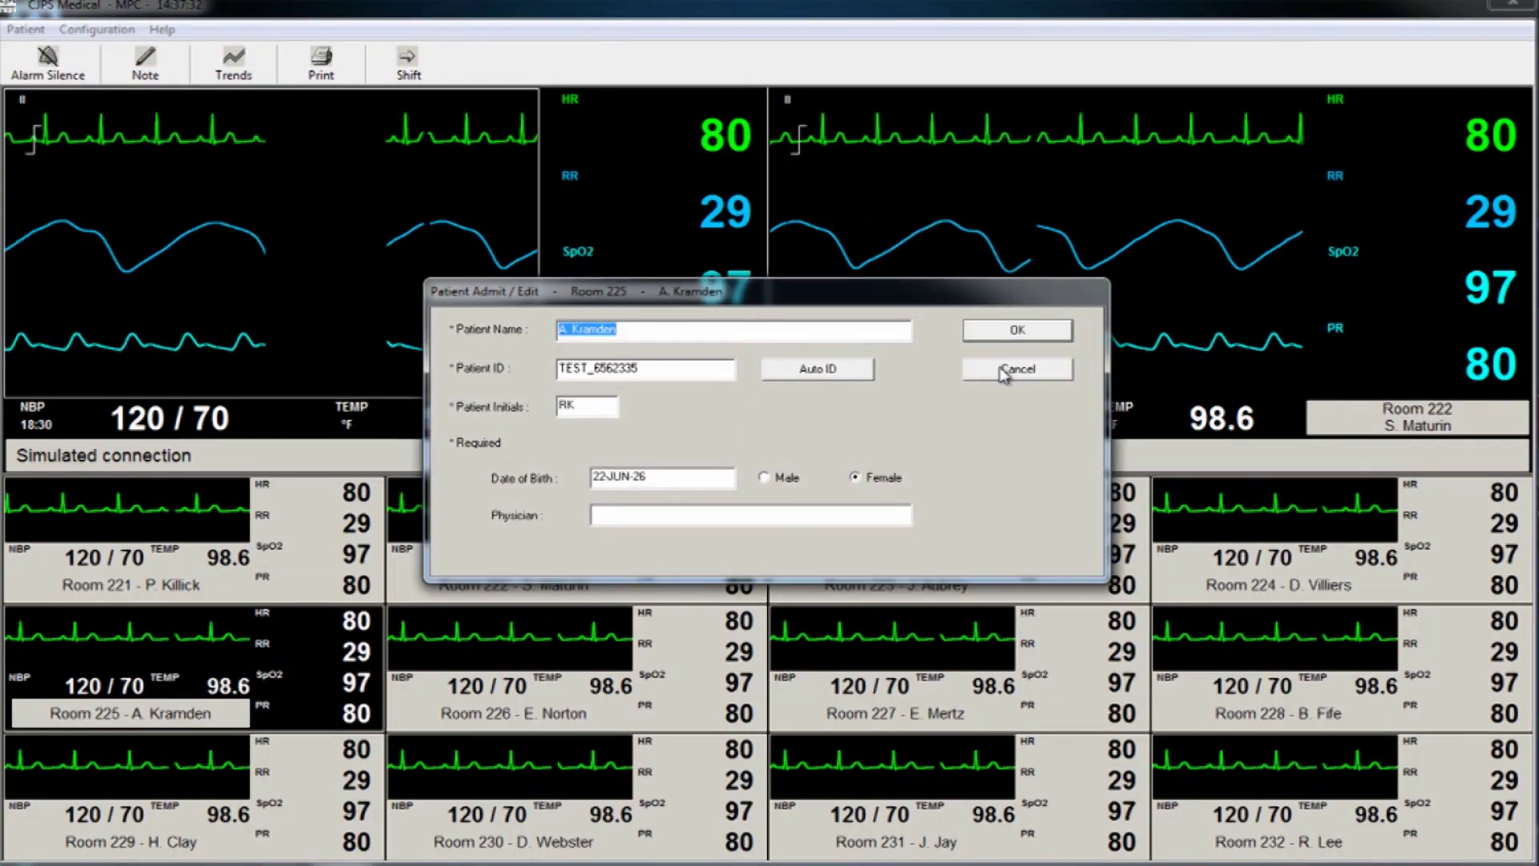
pyautogui.click(1018, 332)
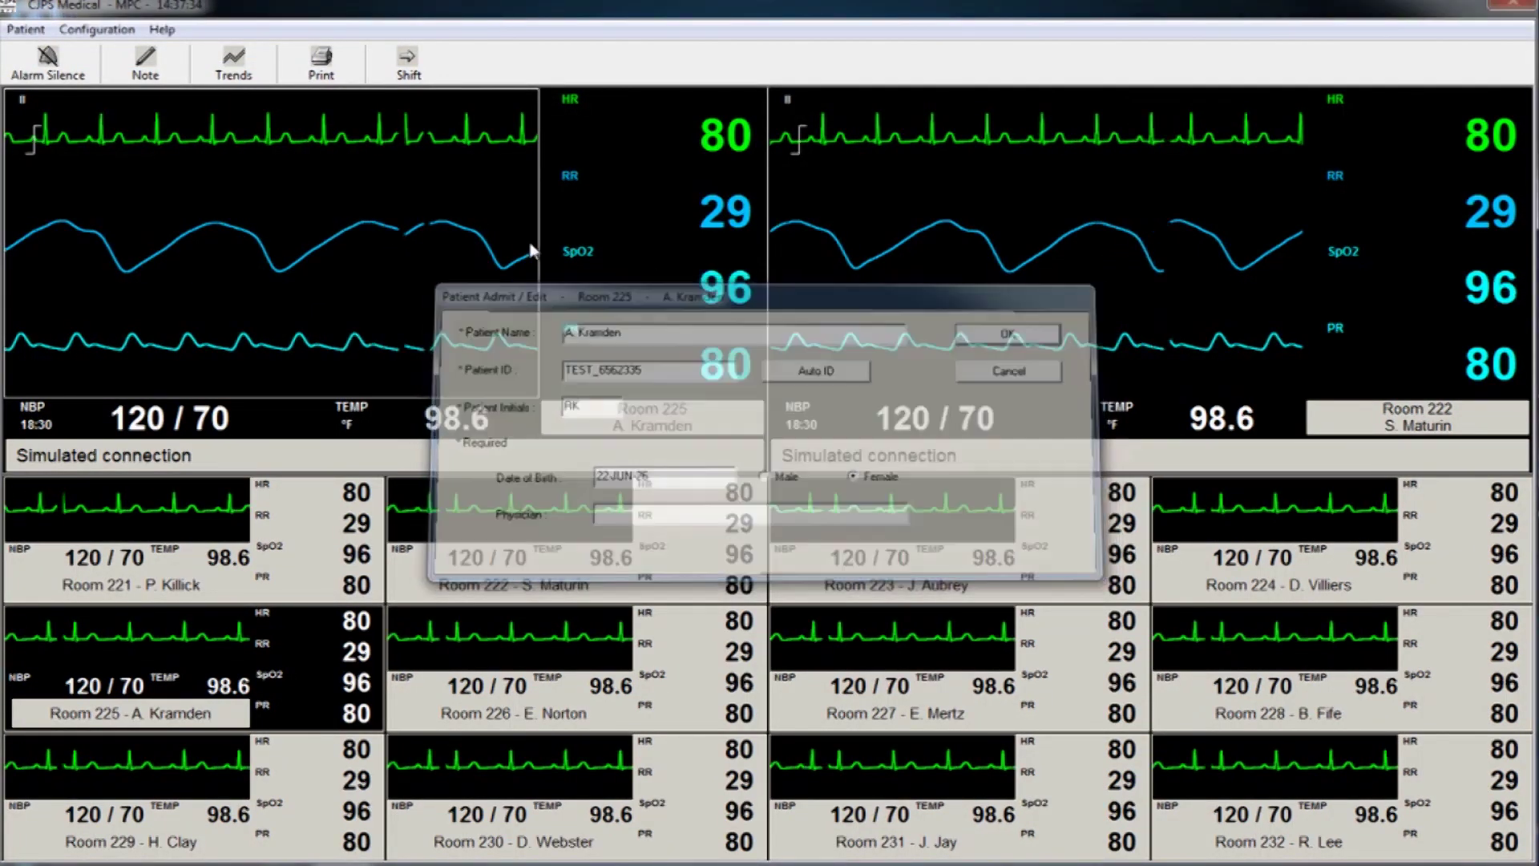
pyautogui.click(32, 31)
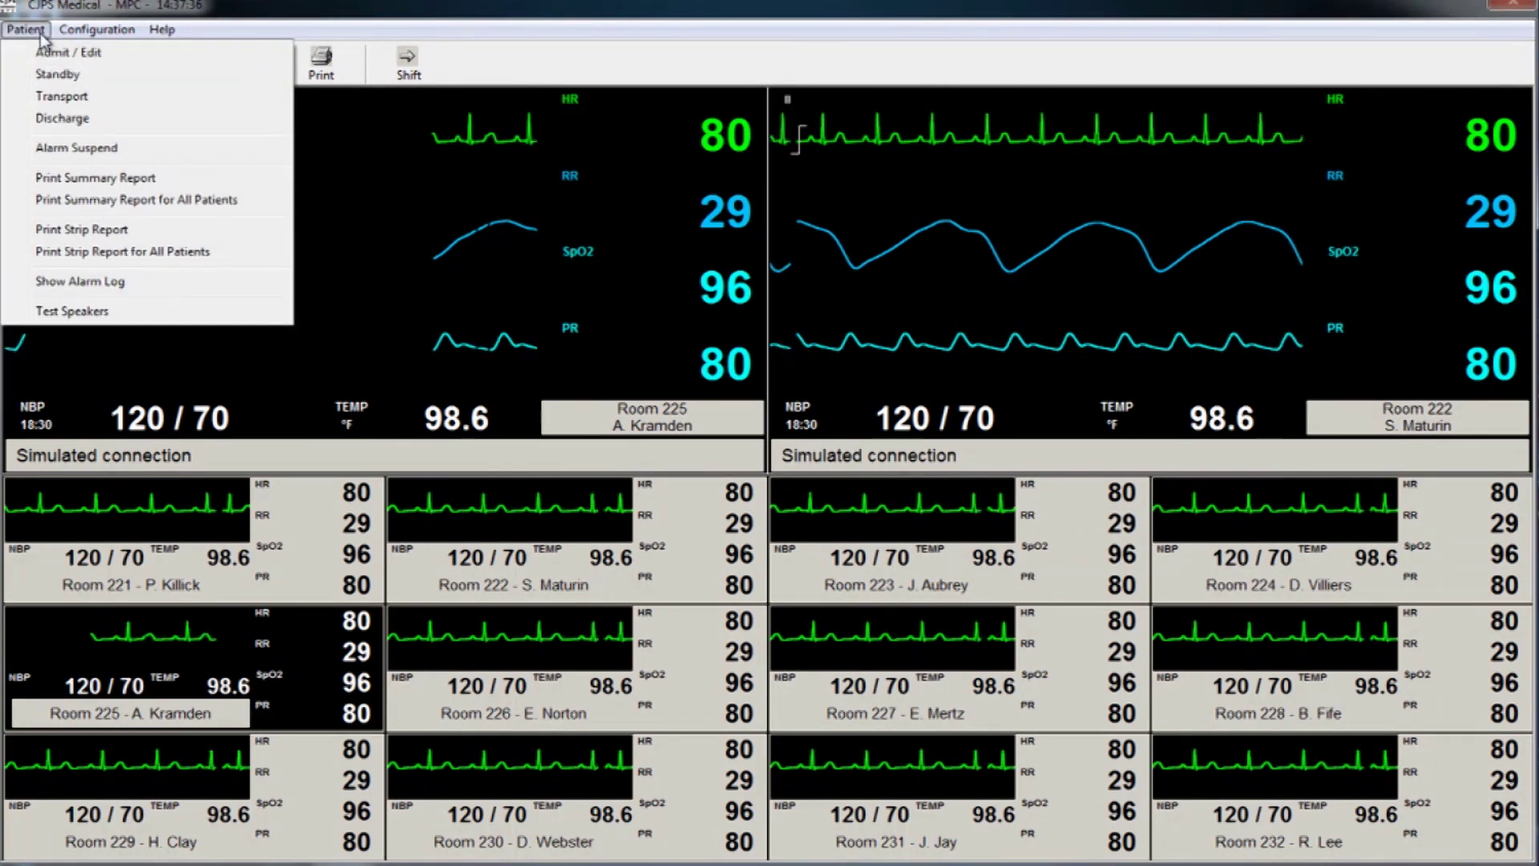
pyautogui.click(46, 76)
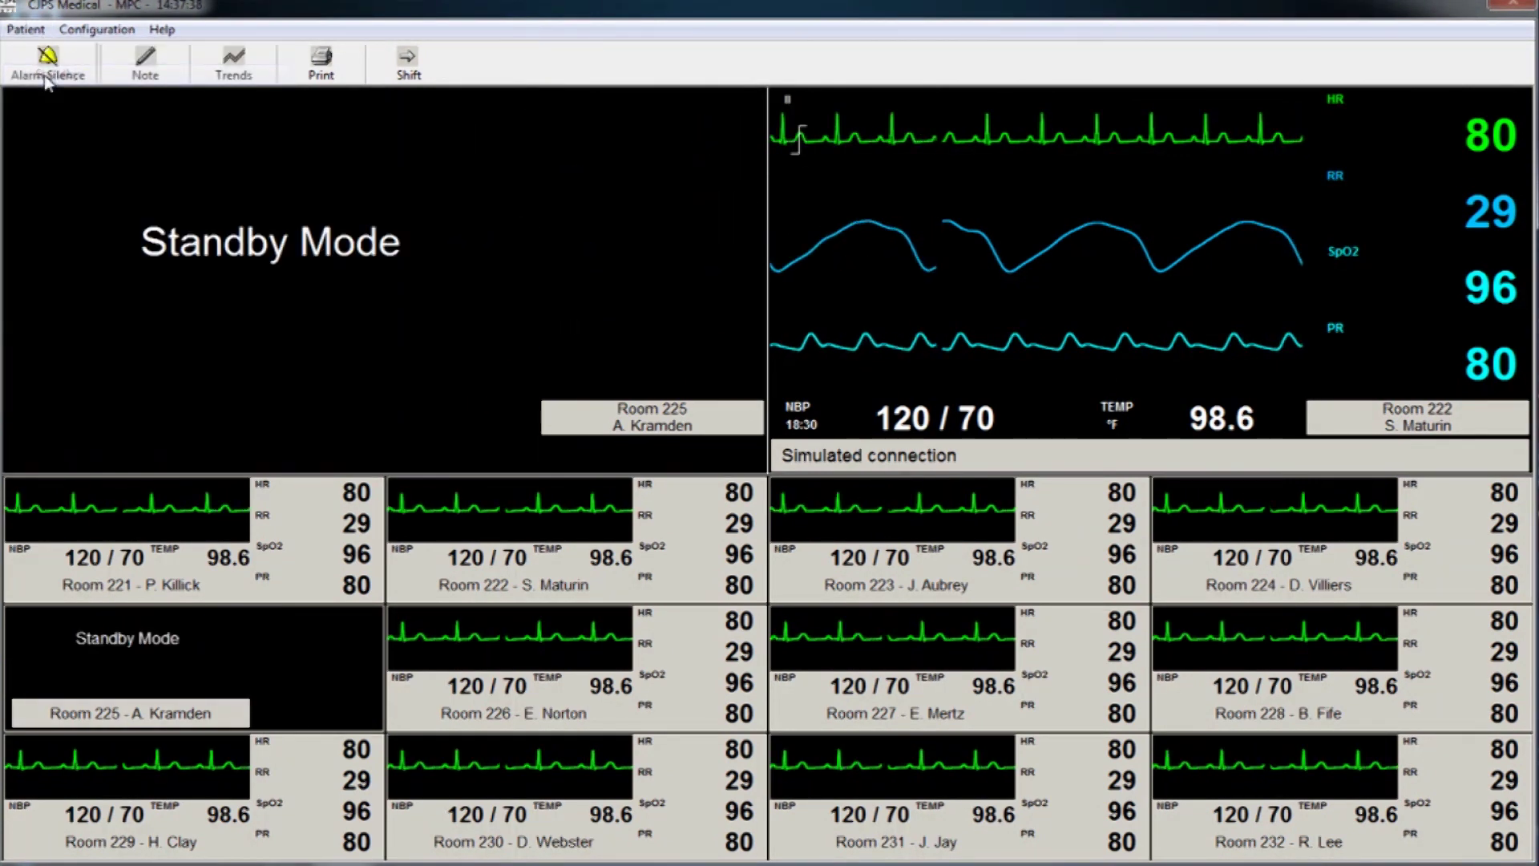
pyautogui.click(300, 680)
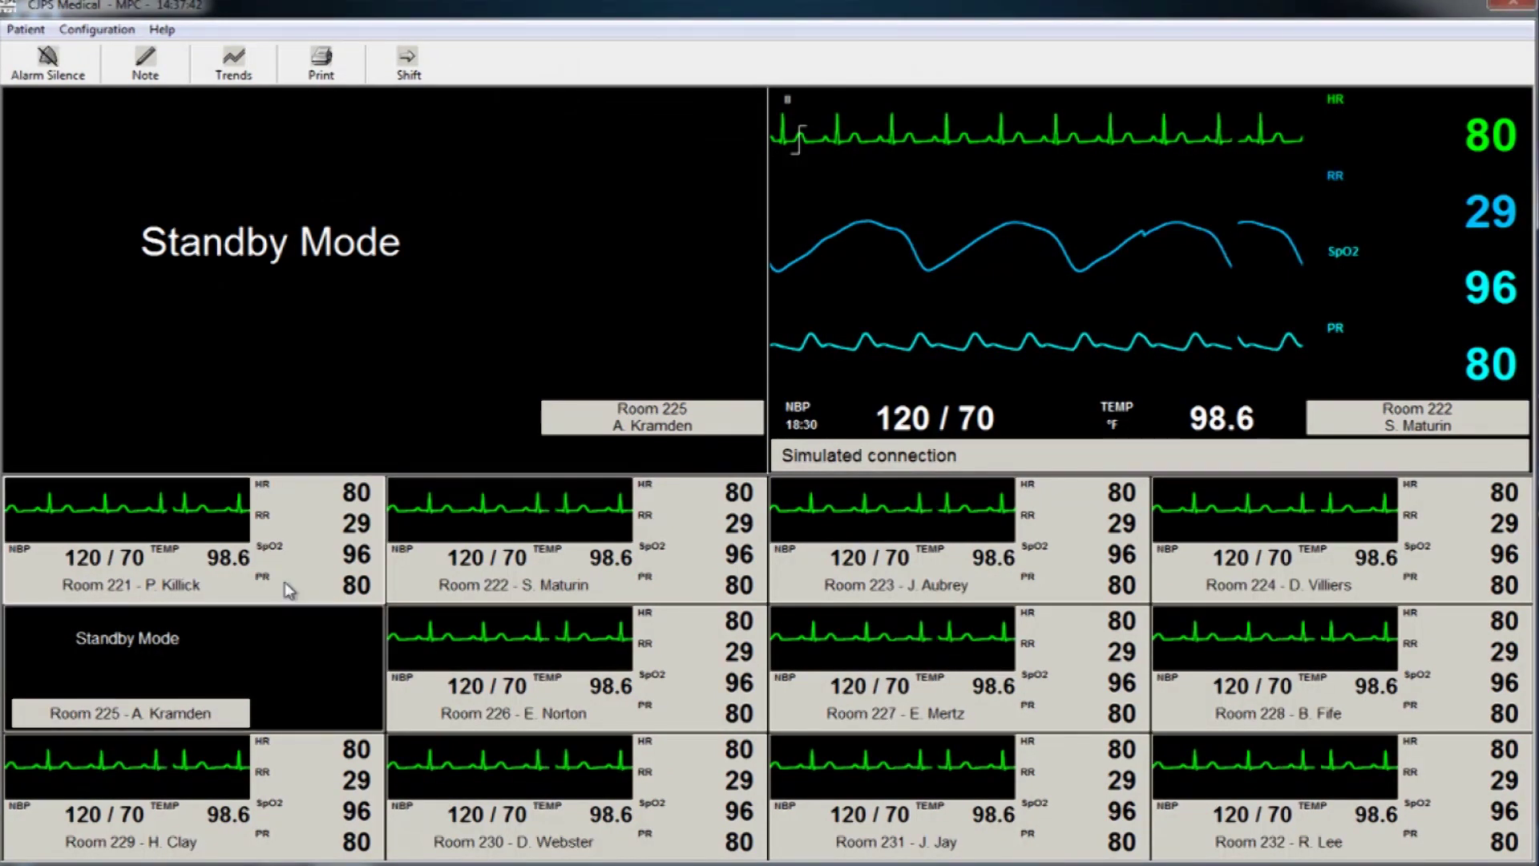
pyautogui.click(44, 30)
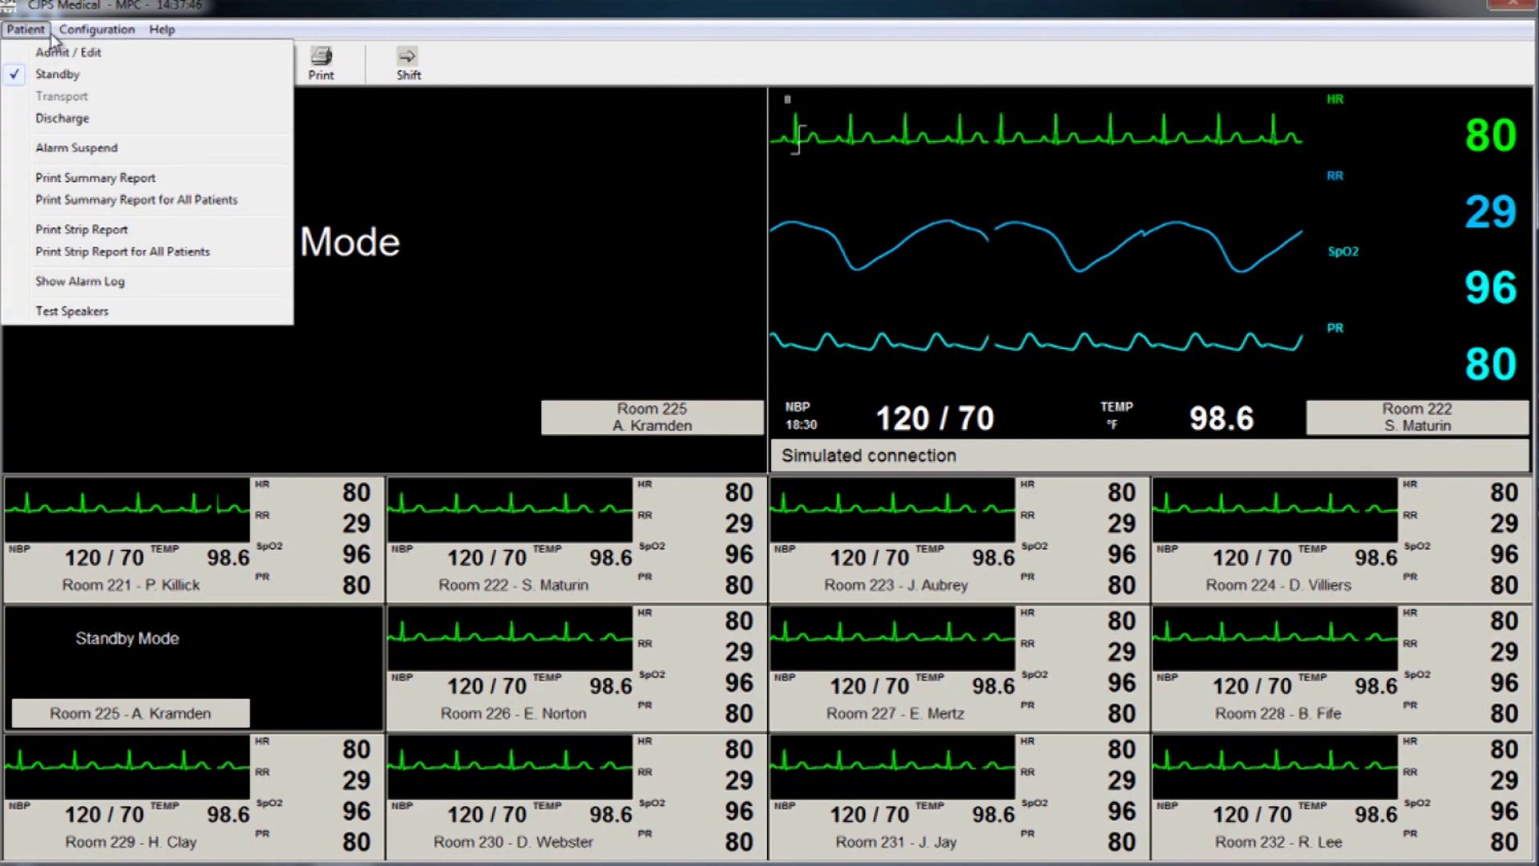
pyautogui.click(48, 76)
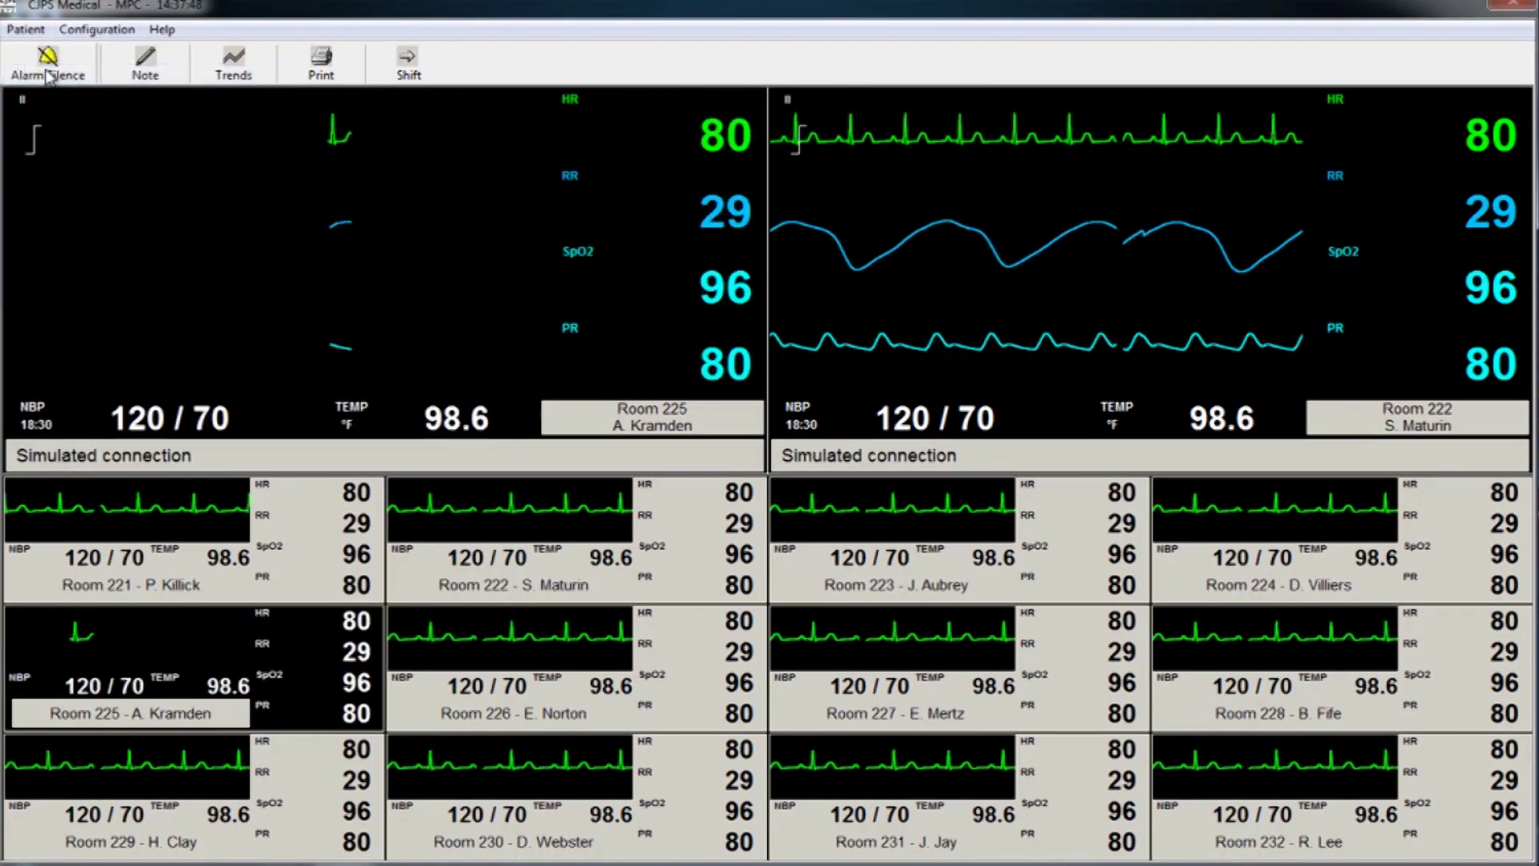
pyautogui.click(26, 32)
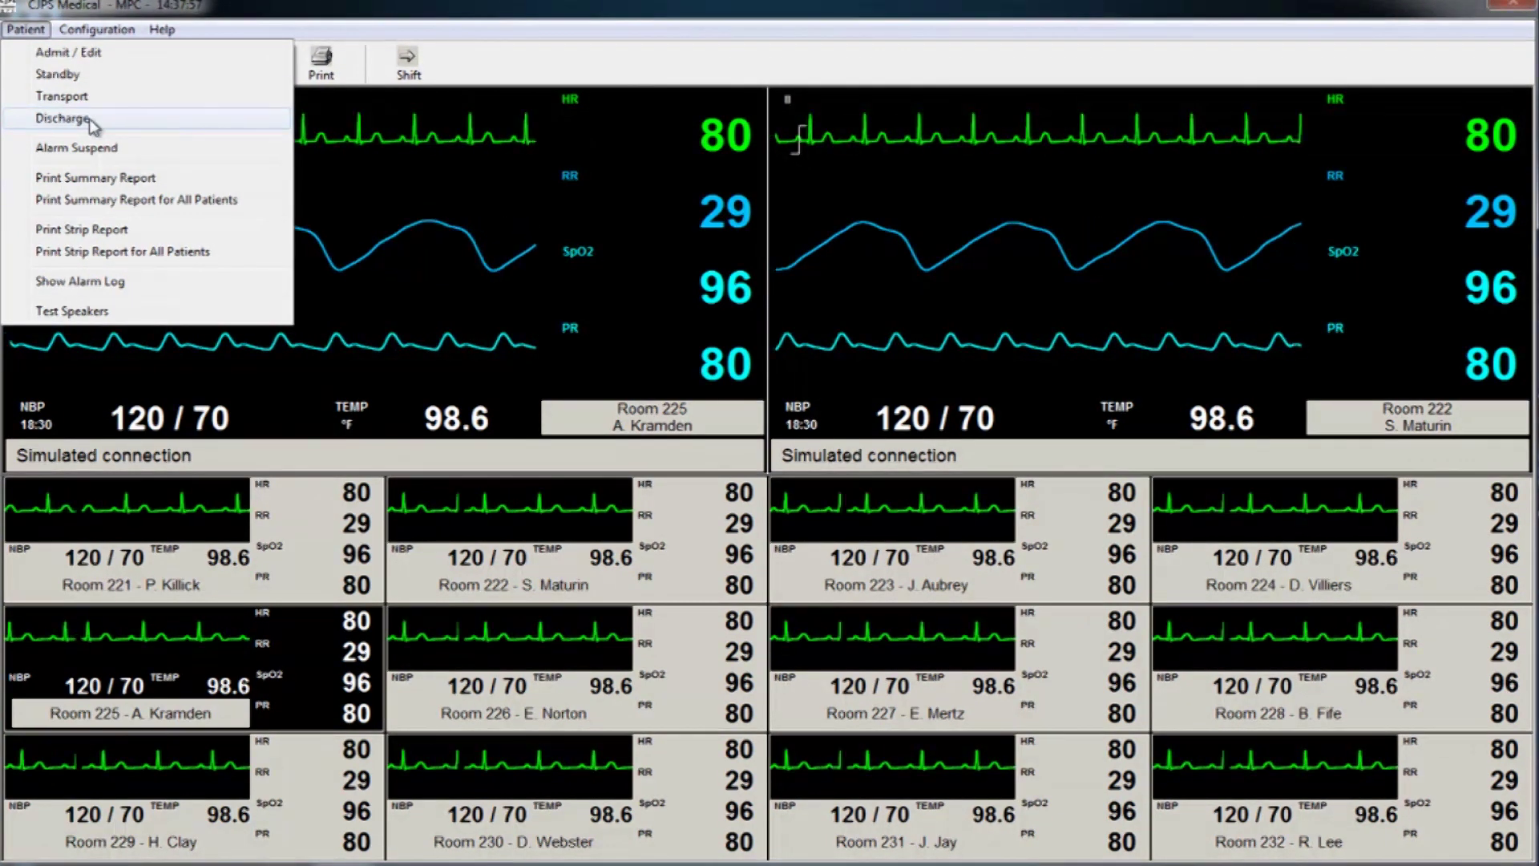
# Print Room 225's summary report, then open the alarm log for Room 221.
pyautogui.click(85, 183)
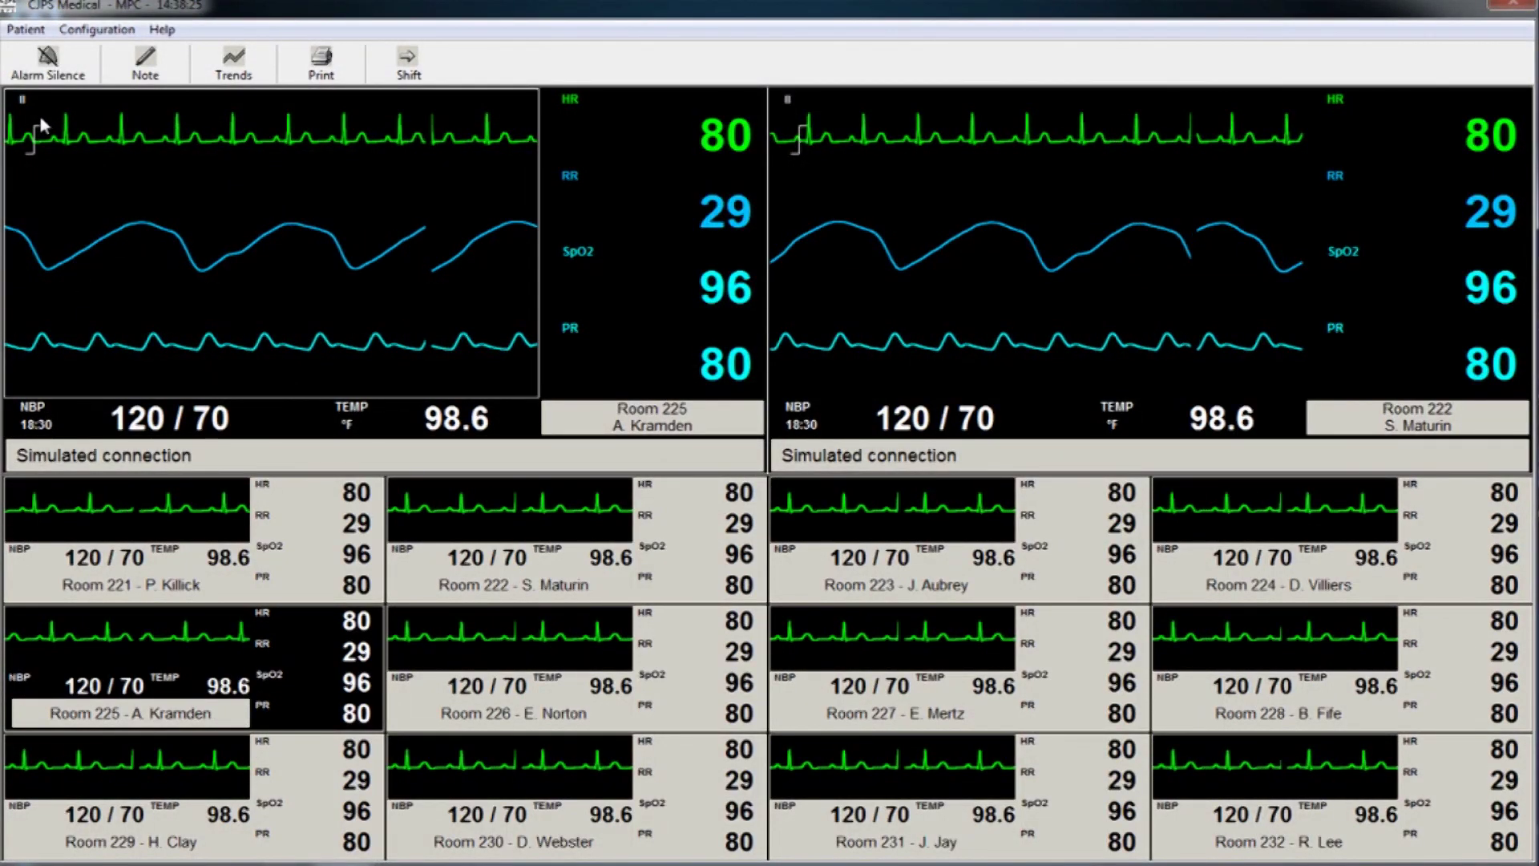
pyautogui.click(320, 531)
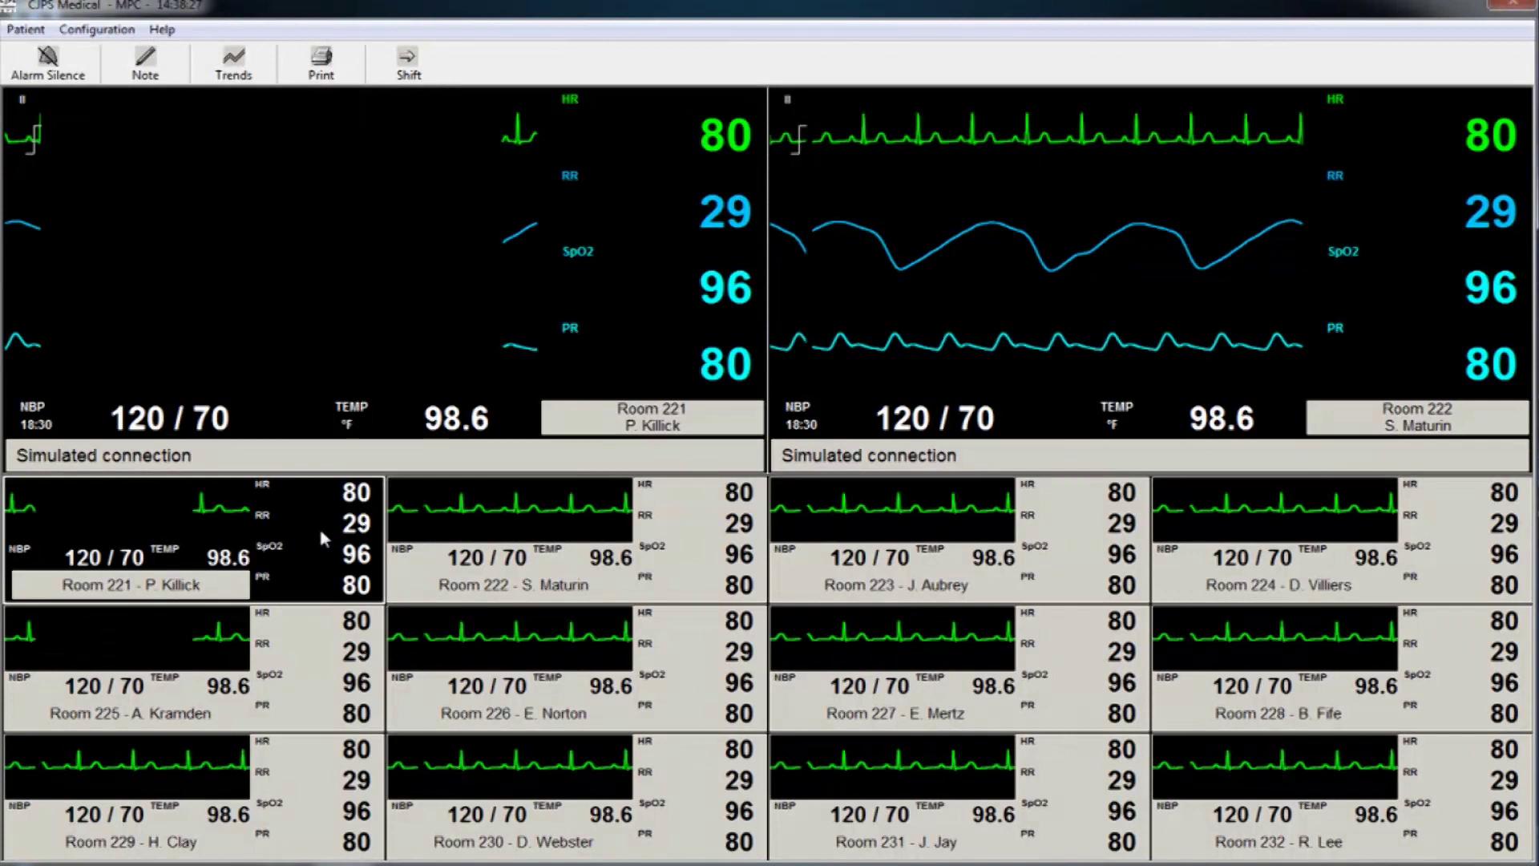
pyautogui.click(49, 201)
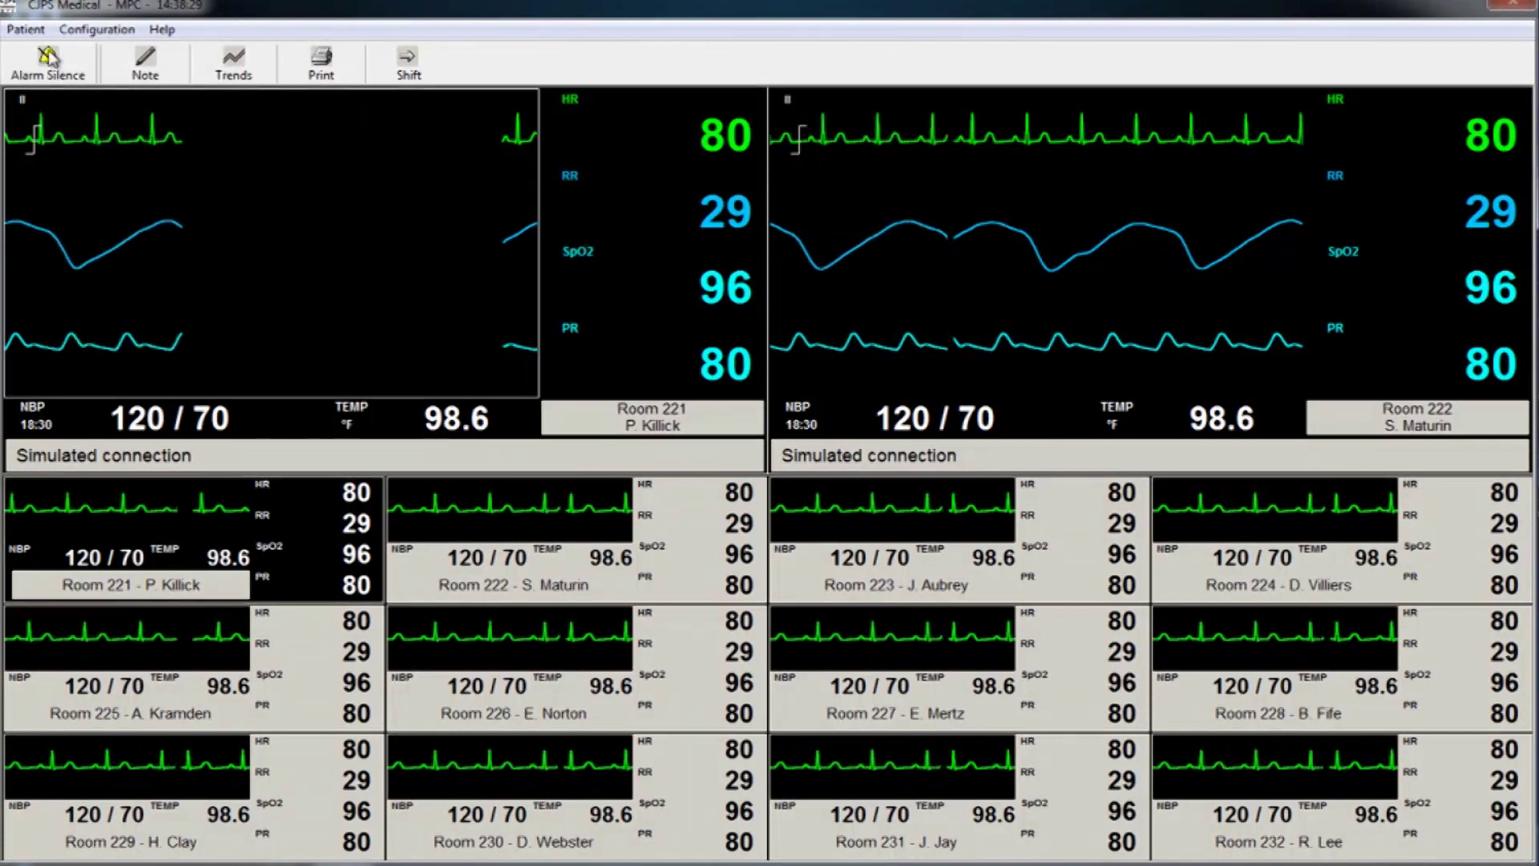
pyautogui.click(26, 29)
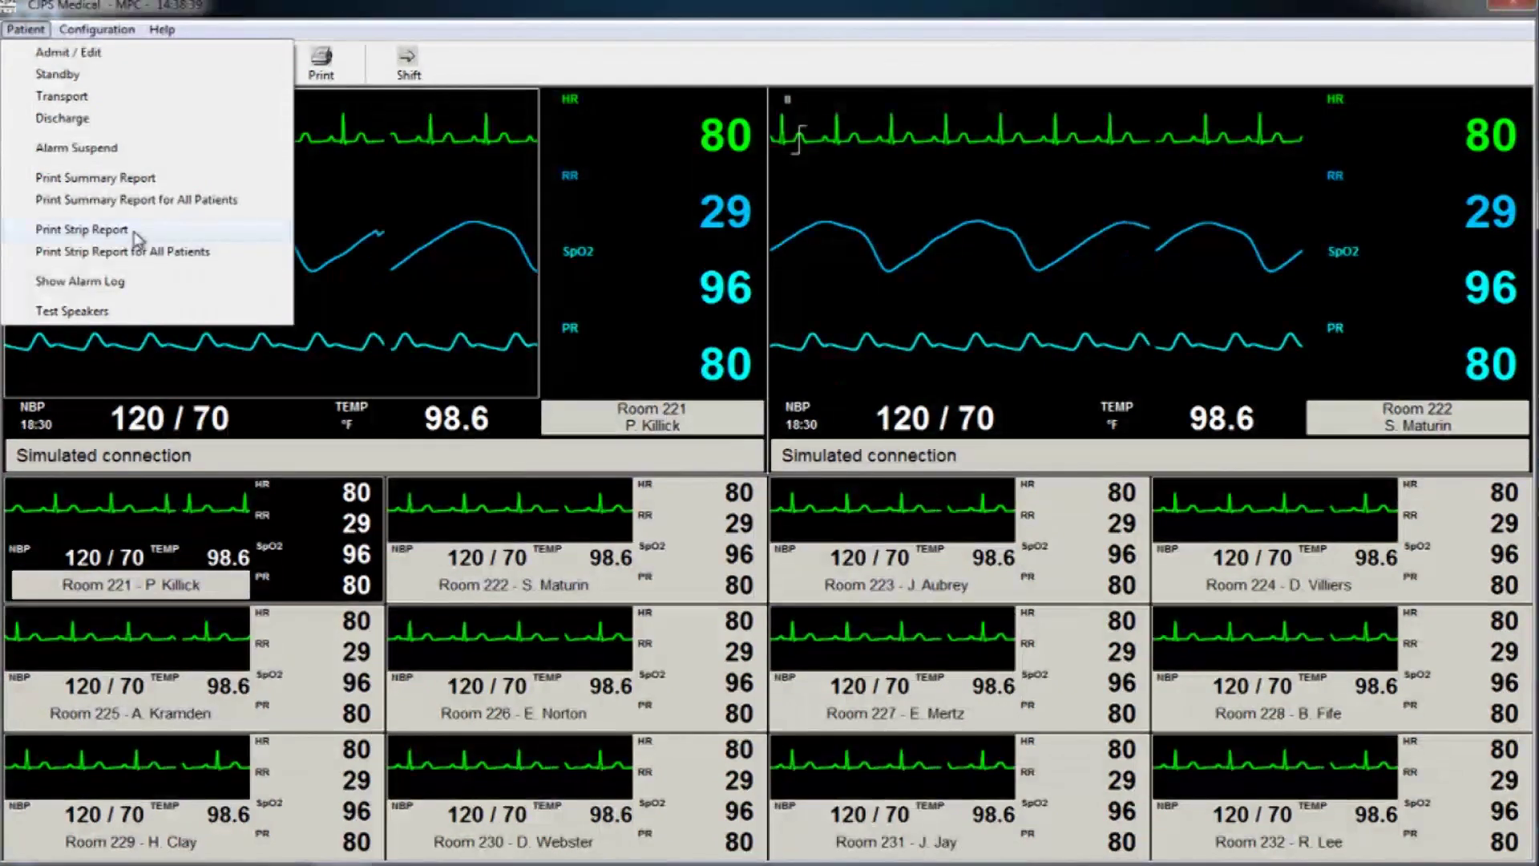
pyautogui.click(131, 280)
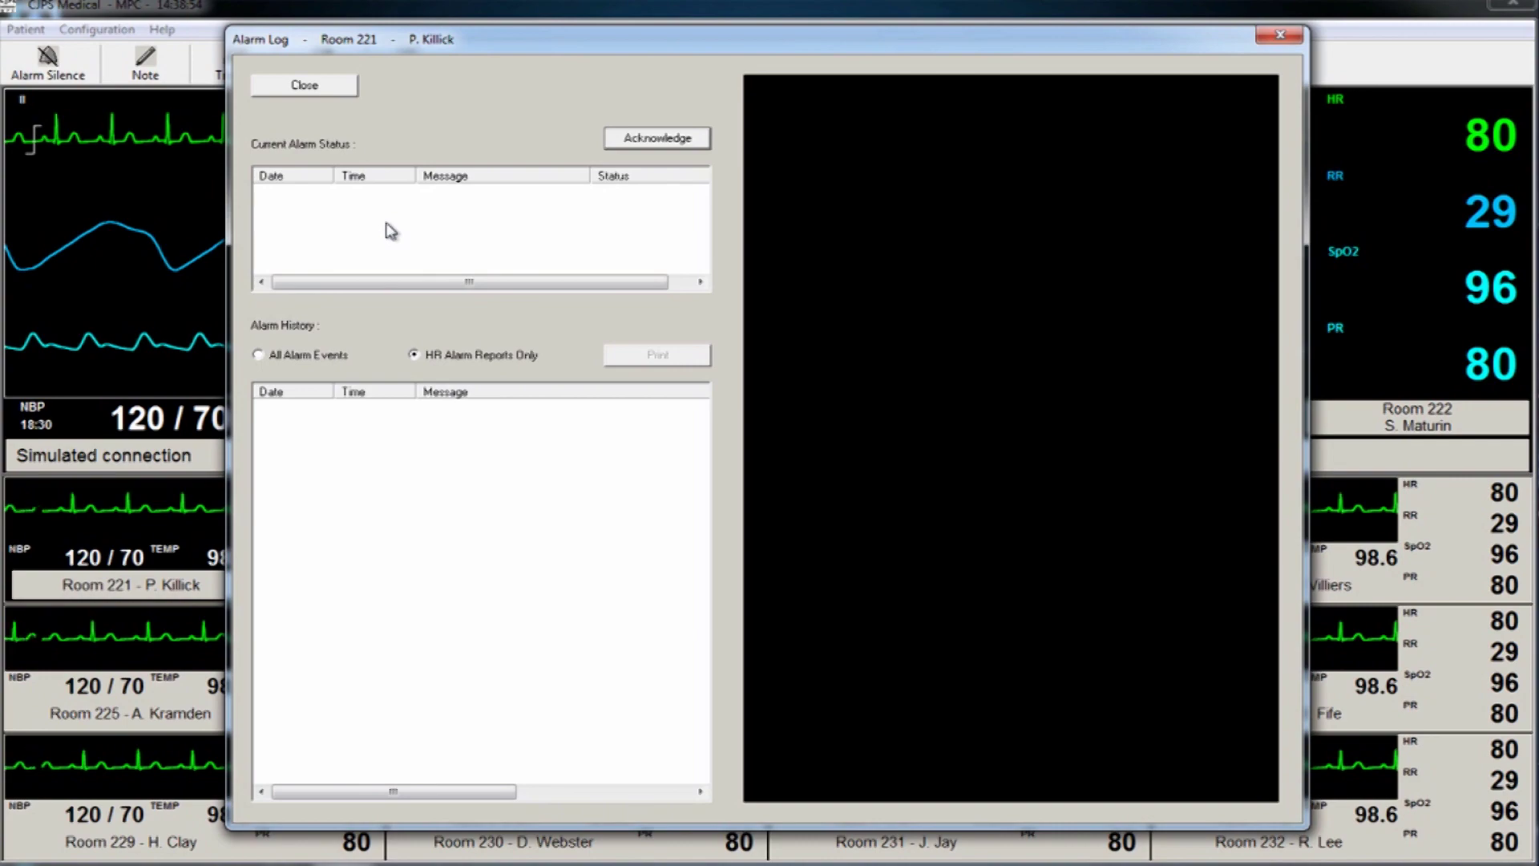
# Close Room 221's alarm log after reviewing it.
pyautogui.click(337, 90)
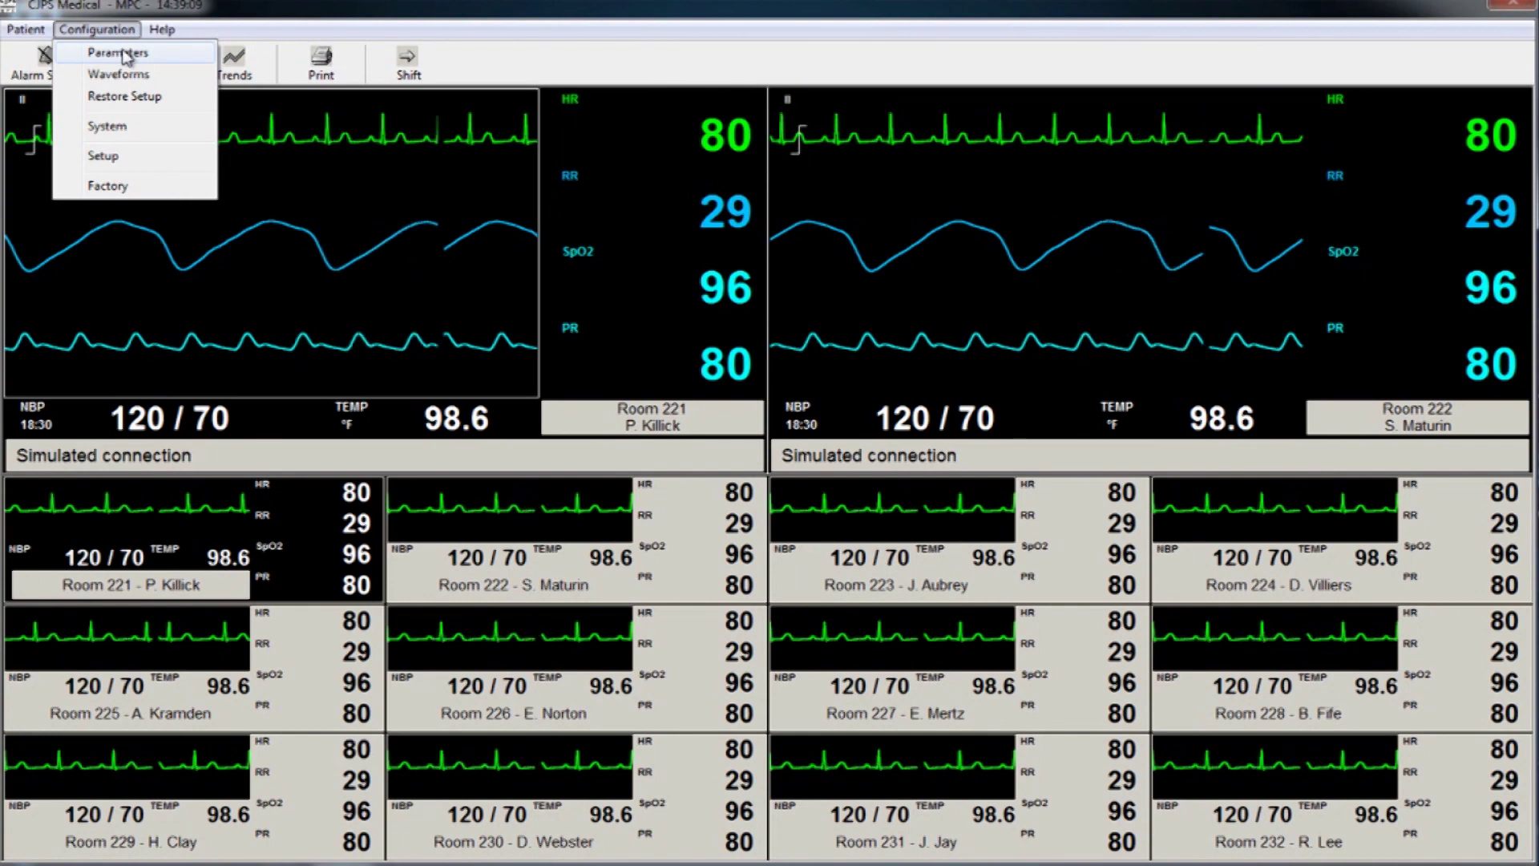
# Unlock Configuration System with the password, review date, time and alarm volume, then accept it.
pyautogui.click(136, 133)
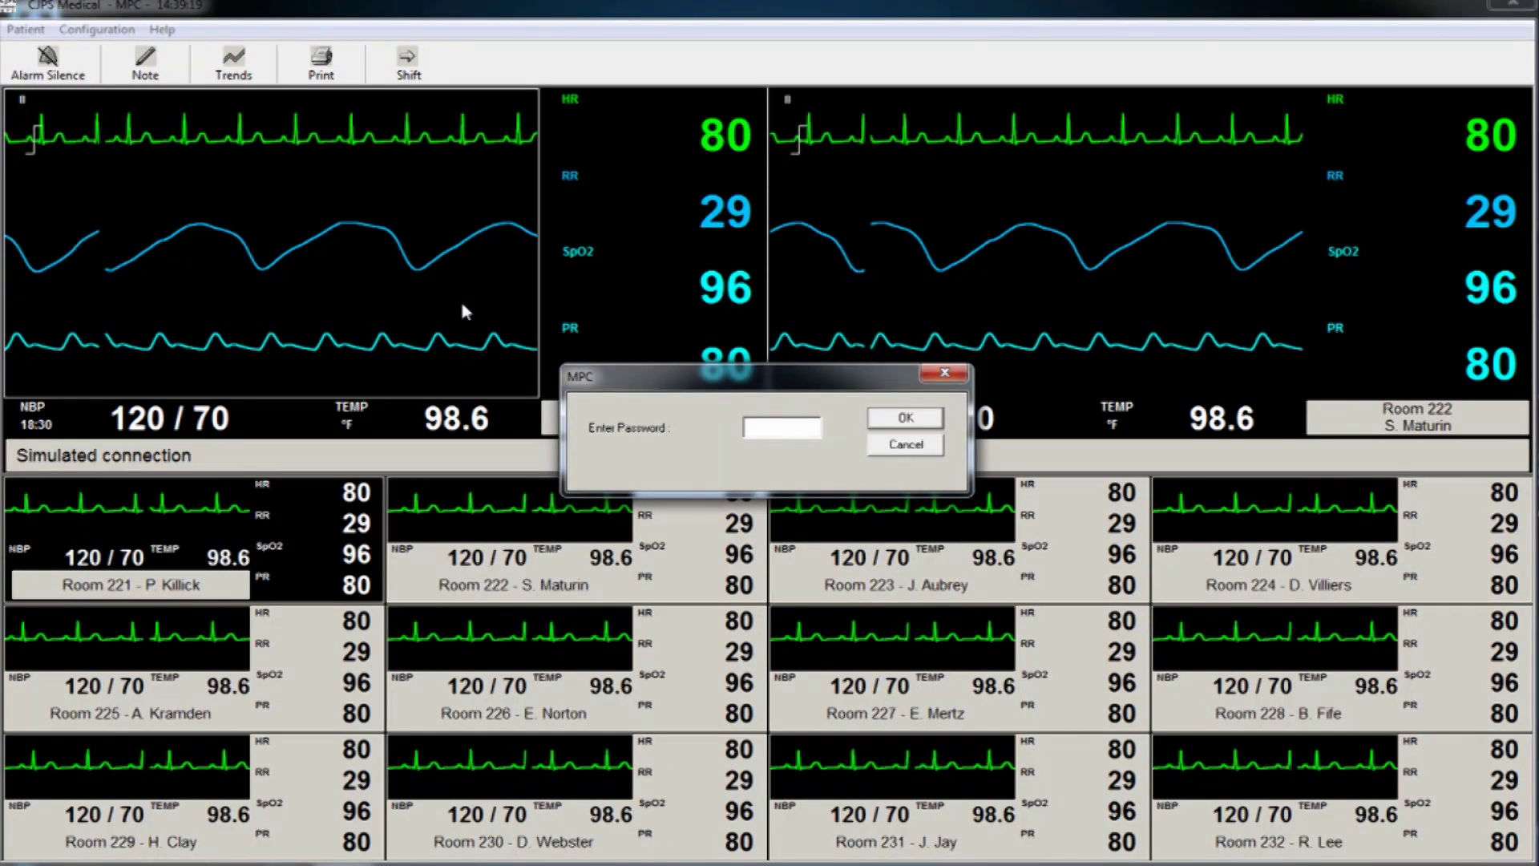
pyautogui.write('123')
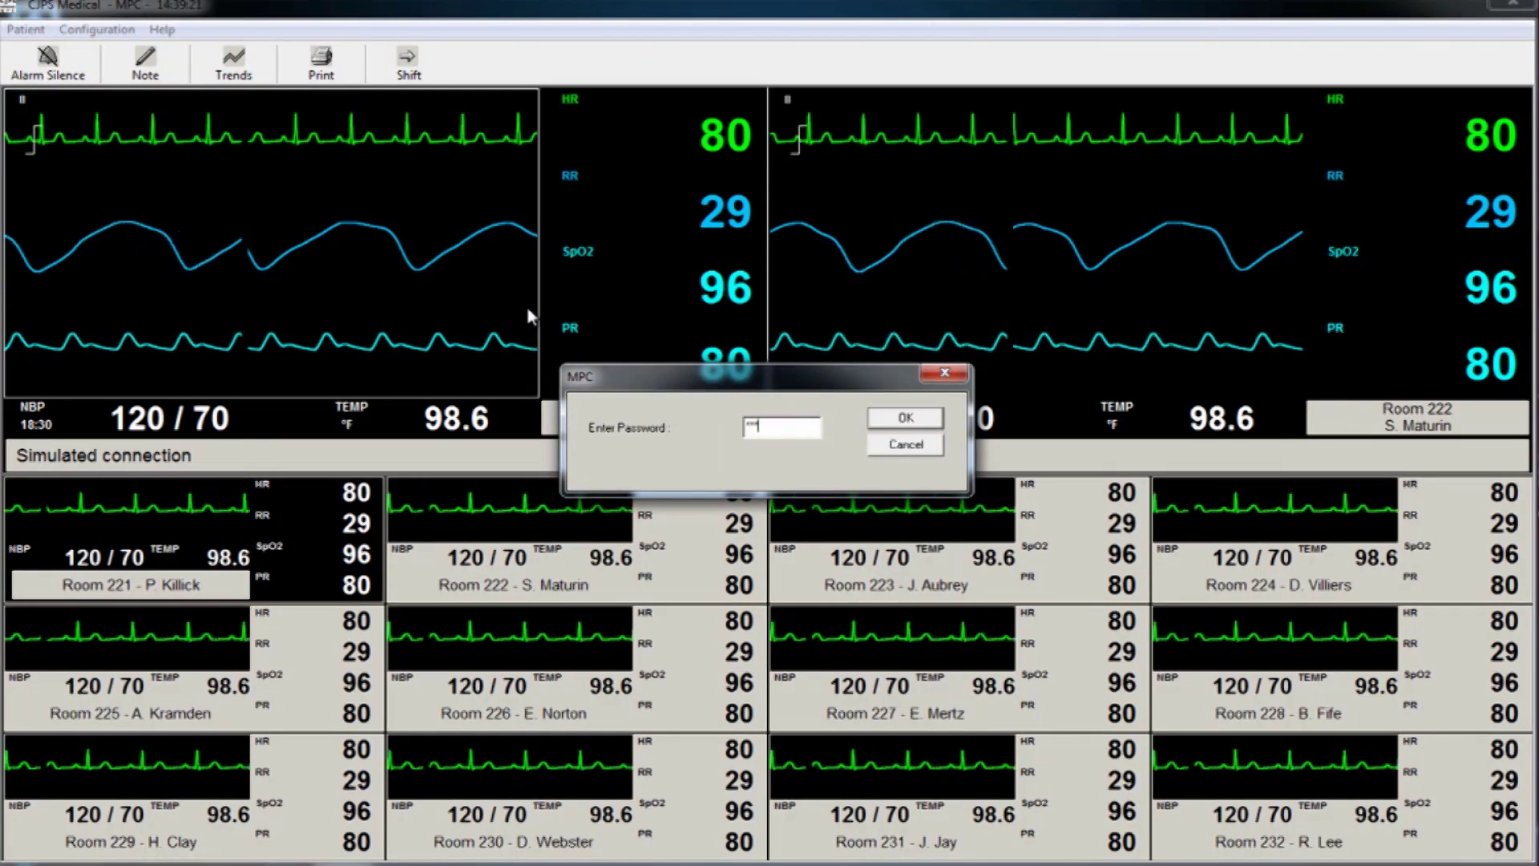
pyautogui.click(884, 418)
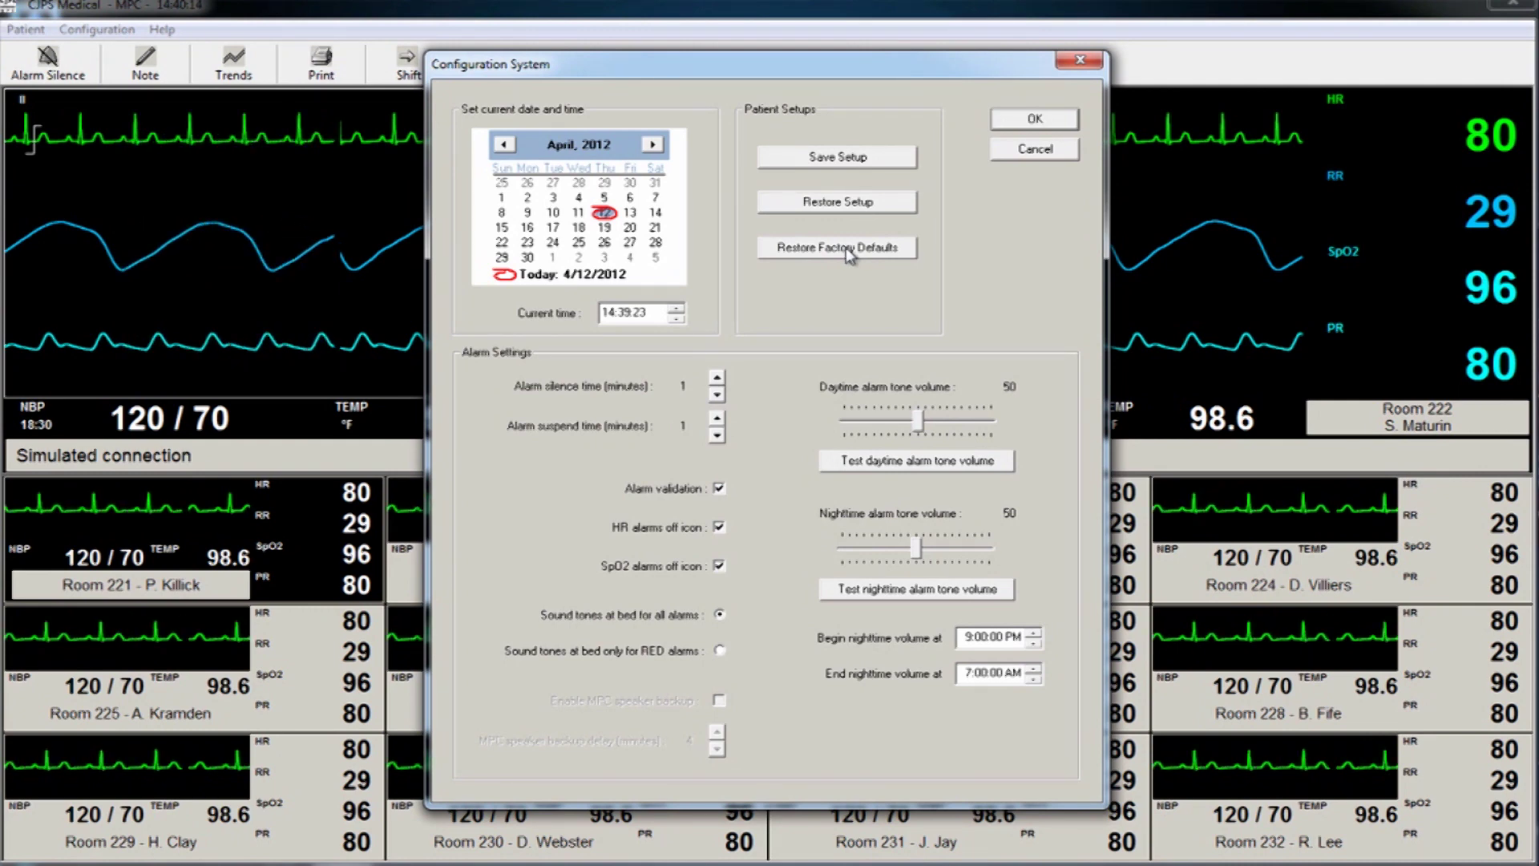
pyautogui.click(1034, 121)
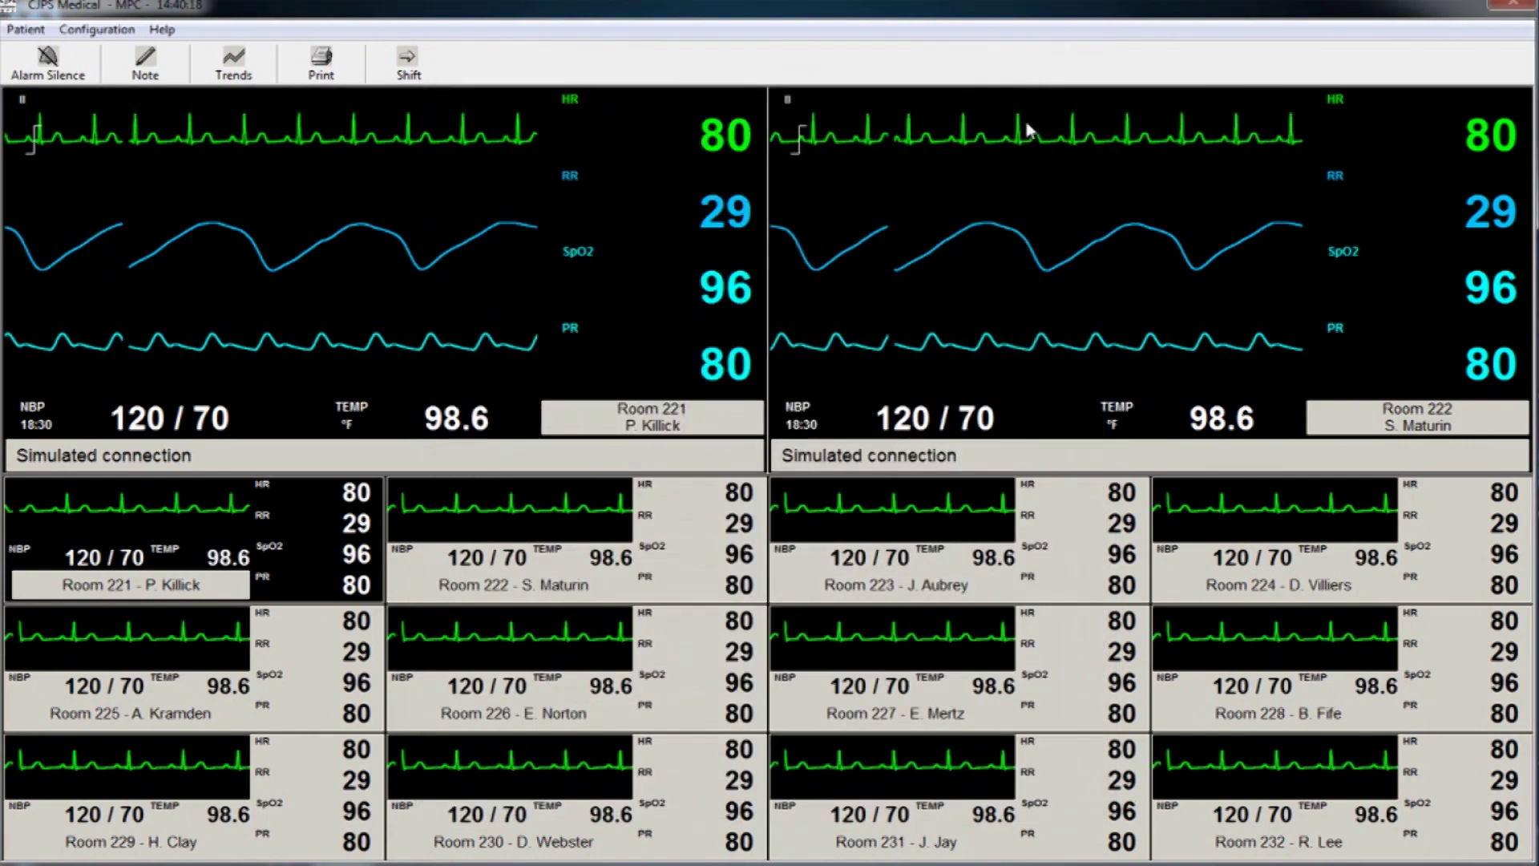
# Open Configuration > Setup, then start a new note for Room 221's patient.
pyautogui.click(109, 32)
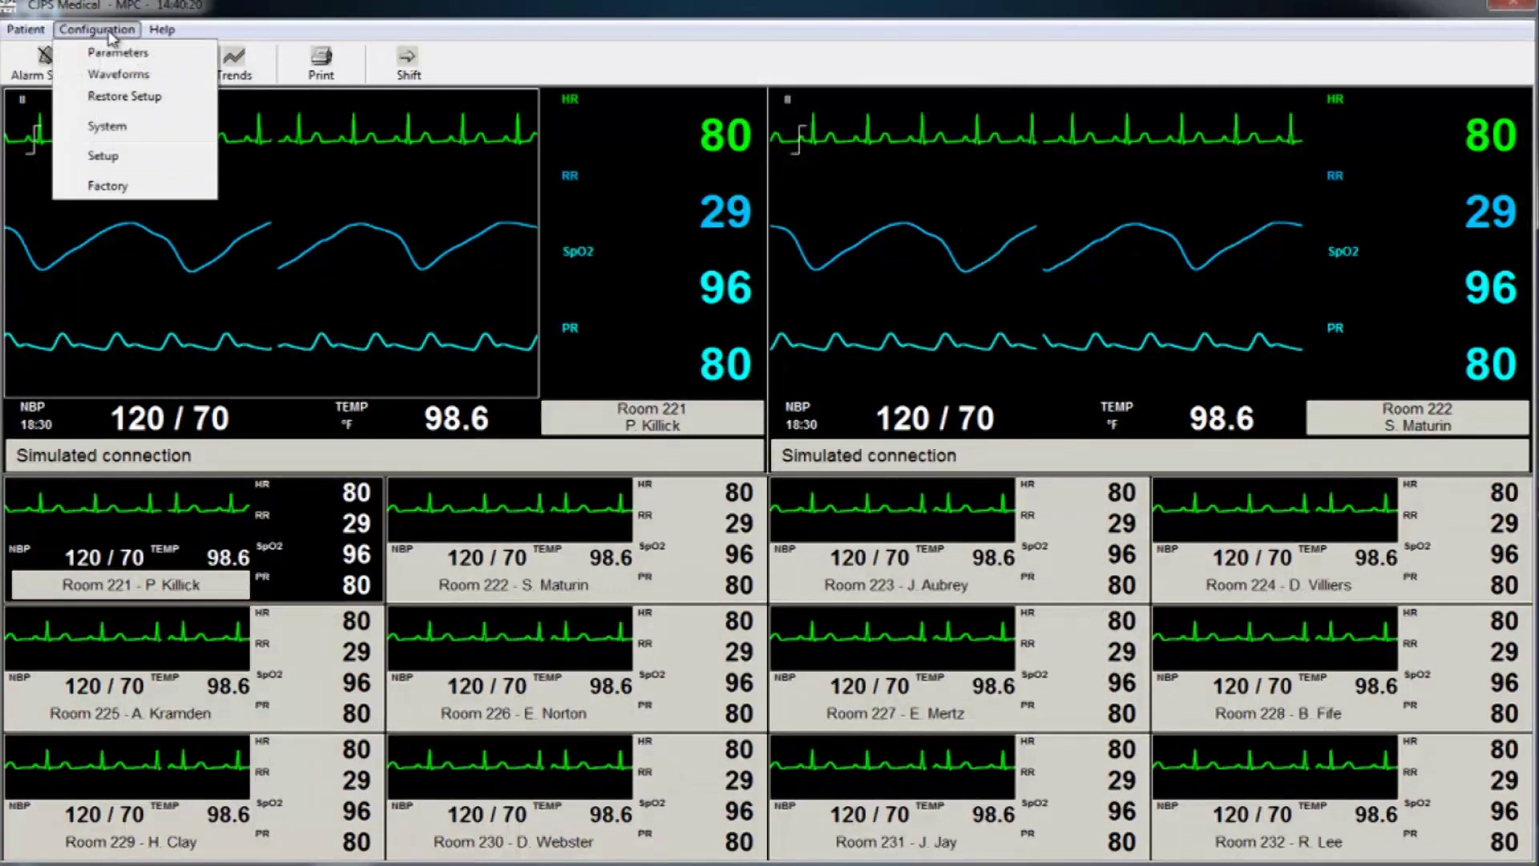
pyautogui.click(105, 156)
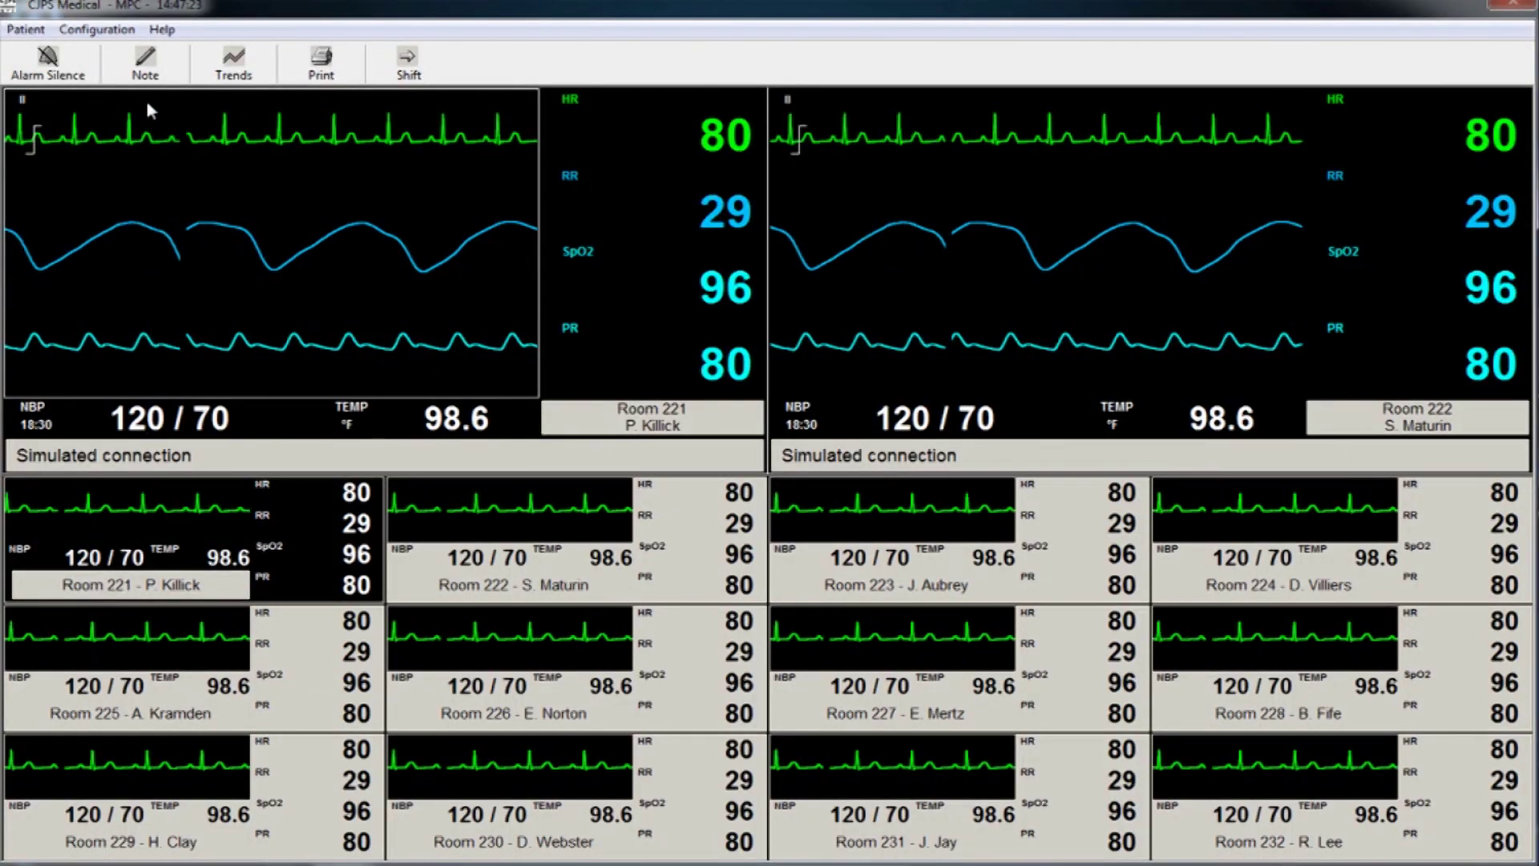
pyautogui.click(156, 74)
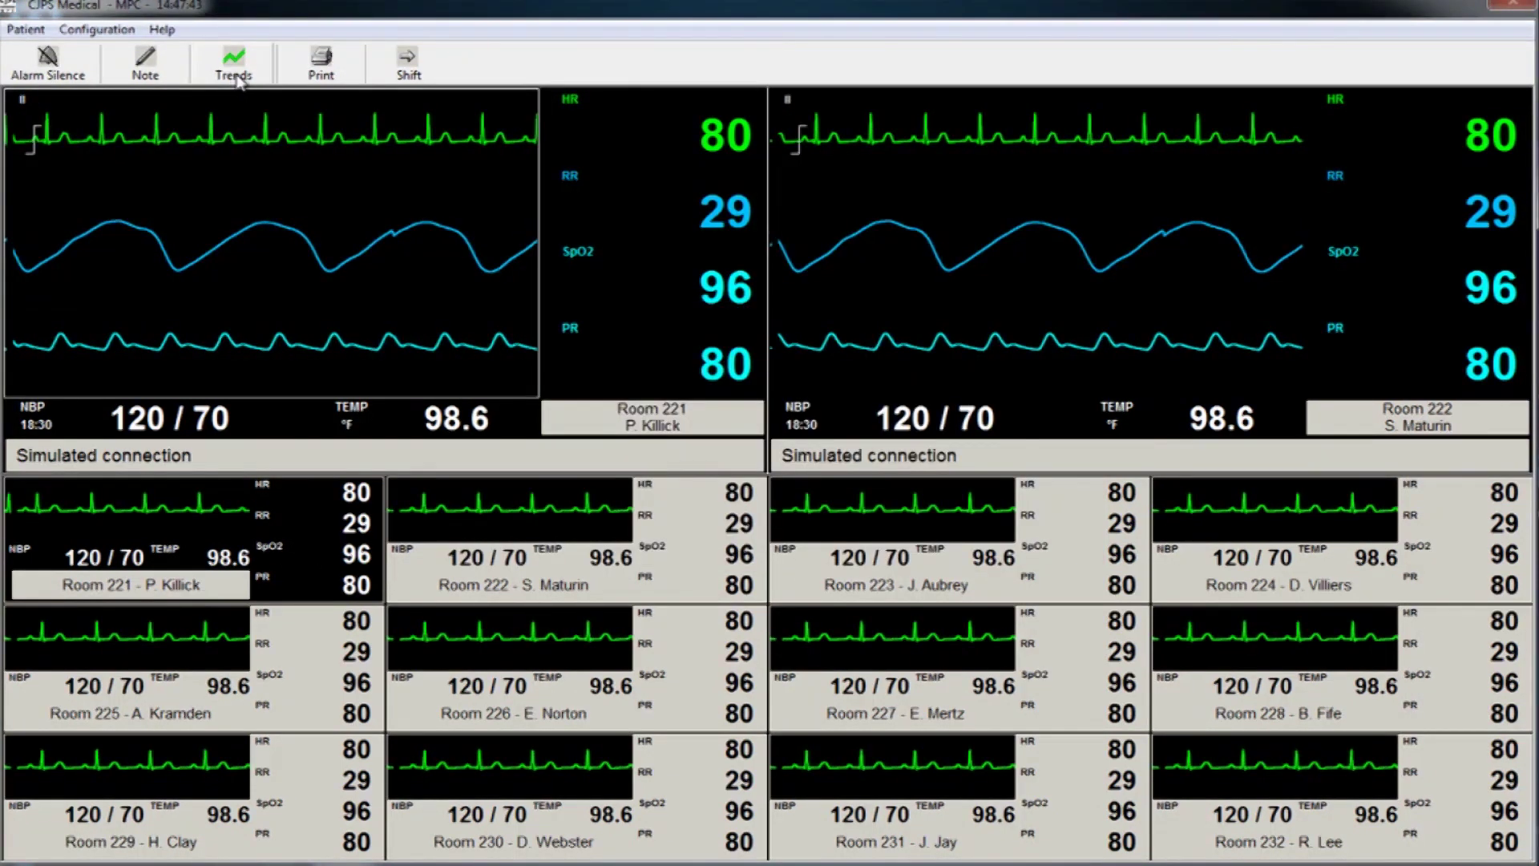
# Bring up Room 221's trend table showing HR 80, RR 29, SpO2 96 at 14:45.
pyautogui.click(237, 76)
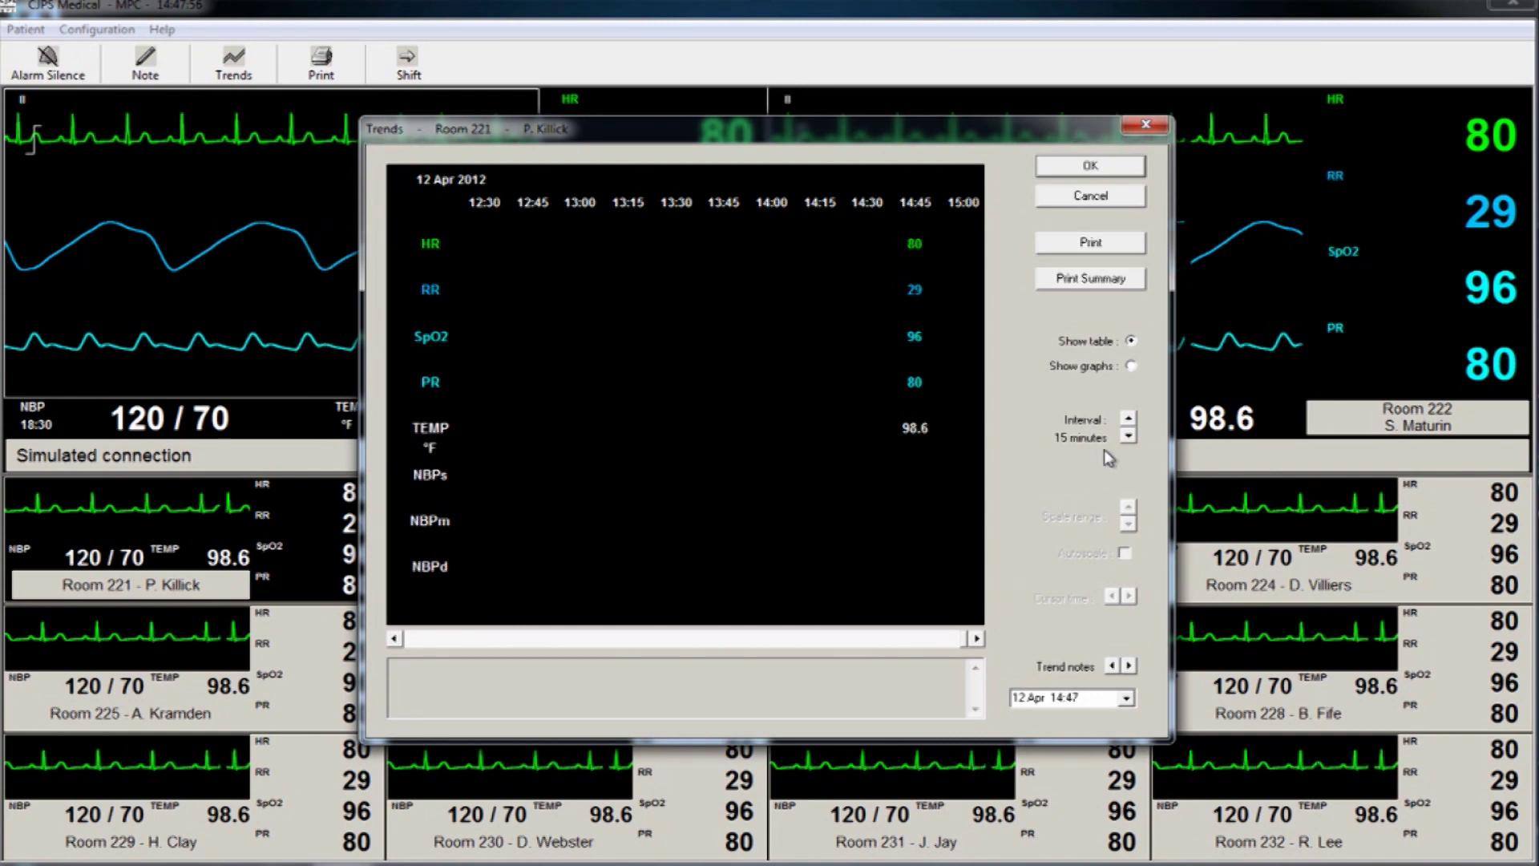
# Switch Room 221's trends to graph view, close the Trends window, and reopen the Configuration menu.
pyautogui.click(1131, 367)
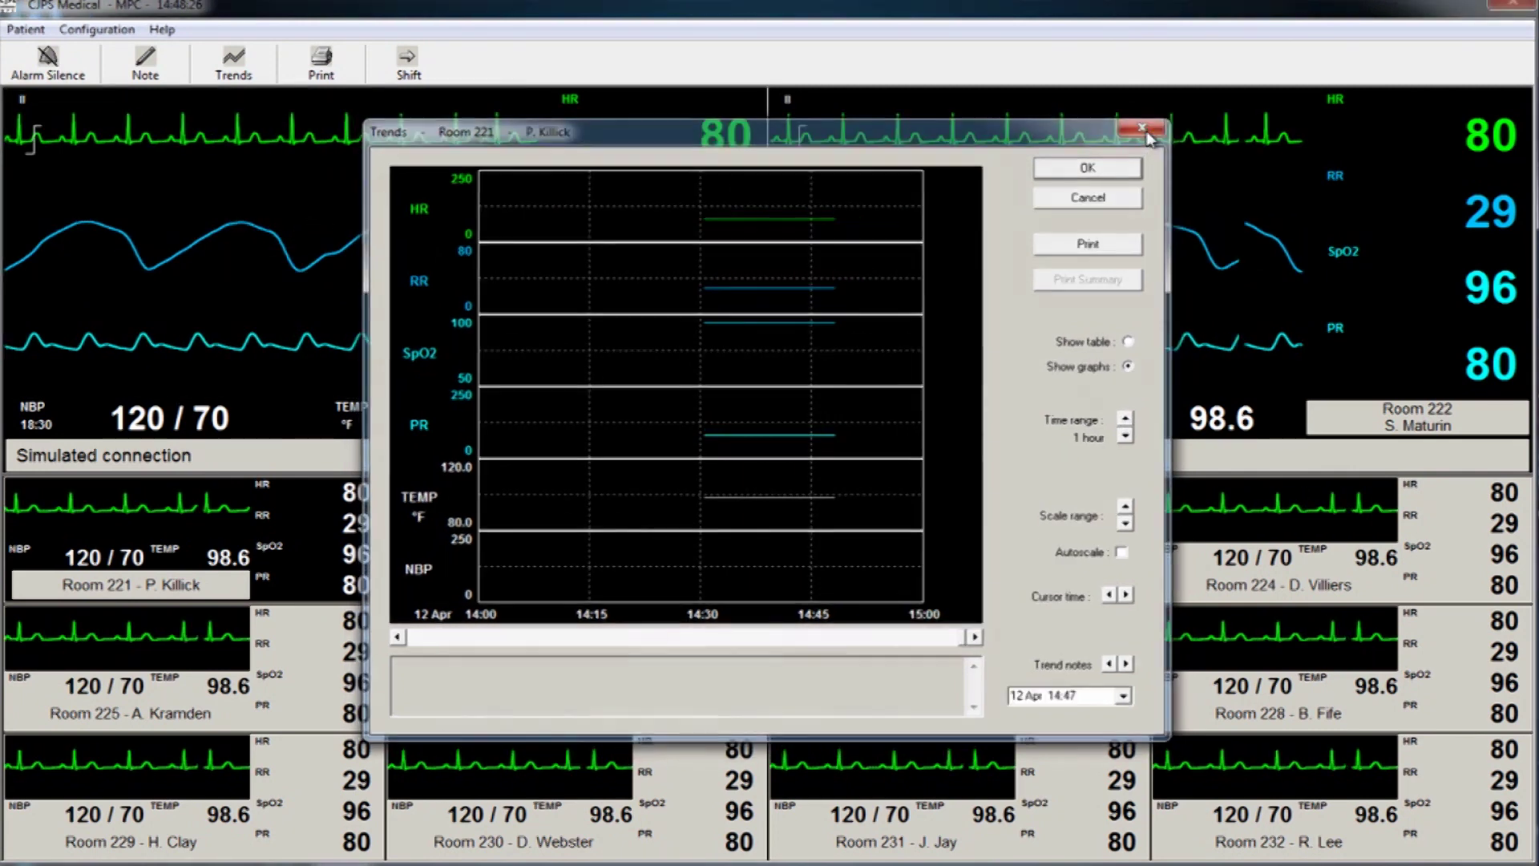
pyautogui.click(1146, 125)
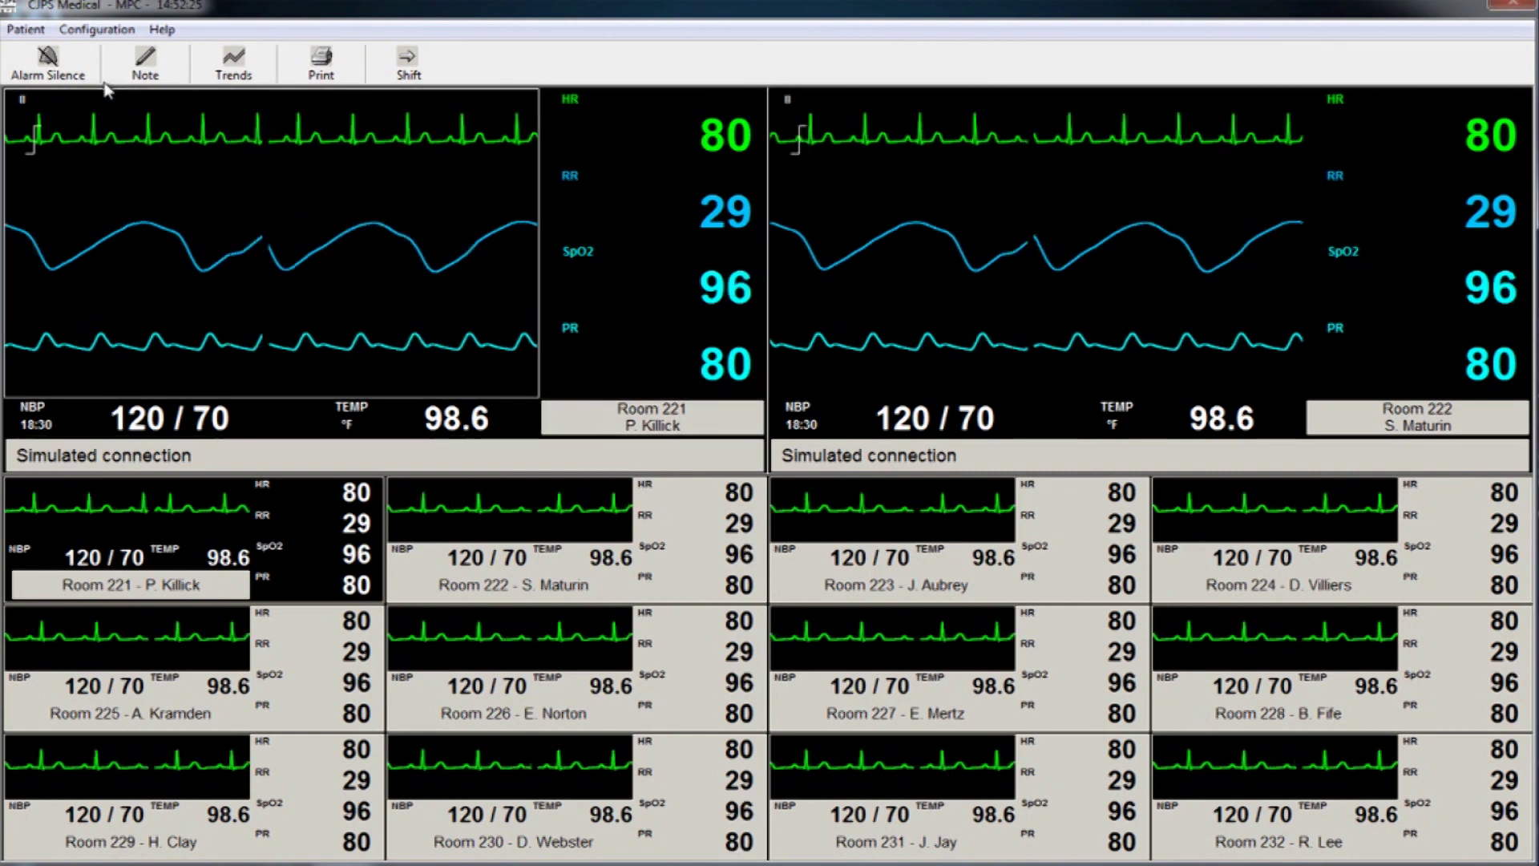
pyautogui.click(97, 29)
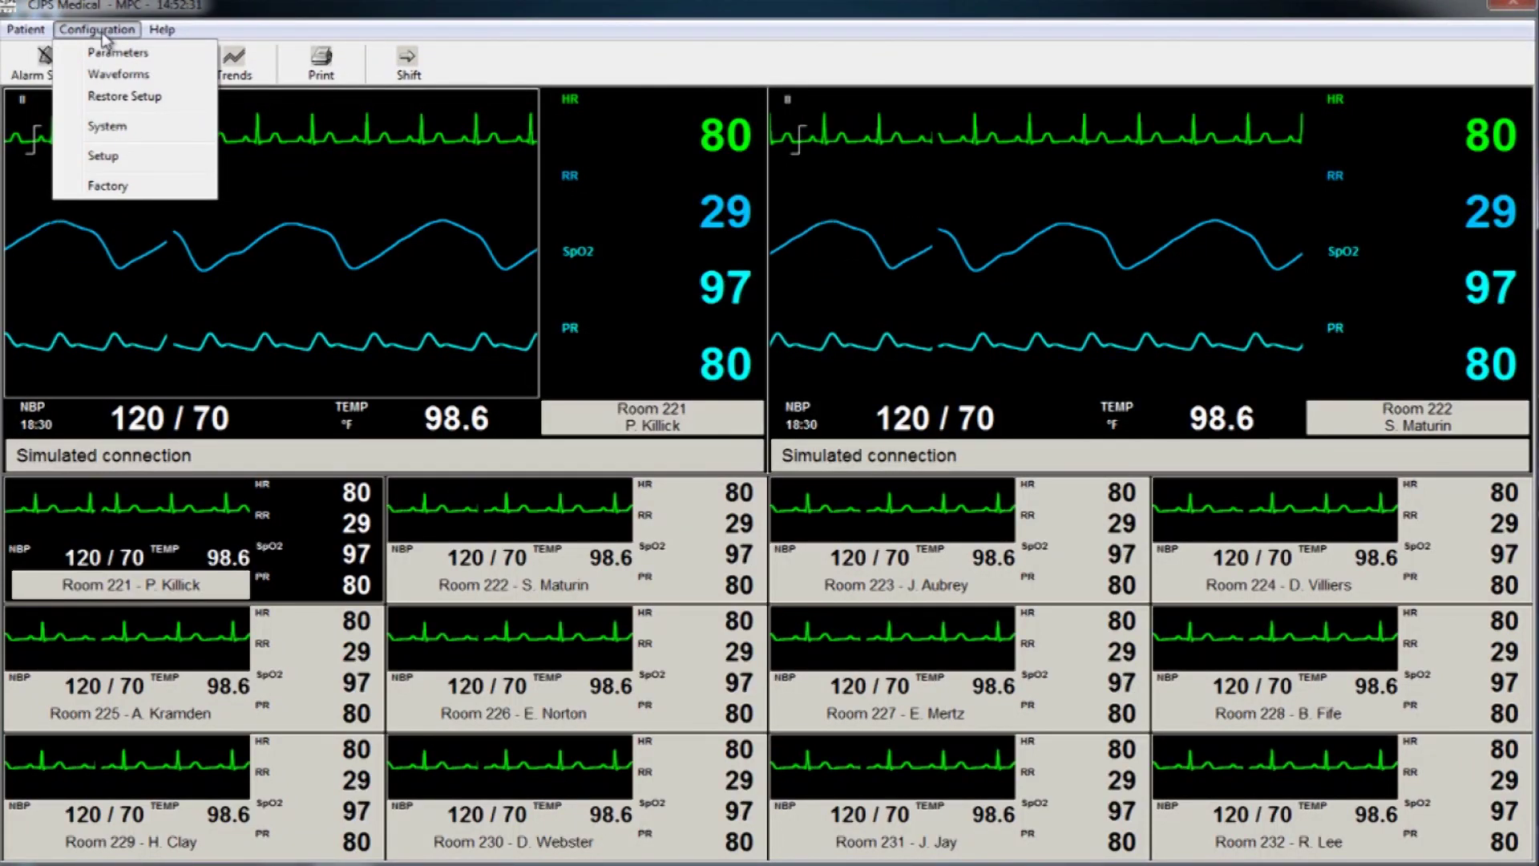
# Unlock Setup with the password and exit the MPC central station, confirming Yes and OK.
pyautogui.click(104, 158)
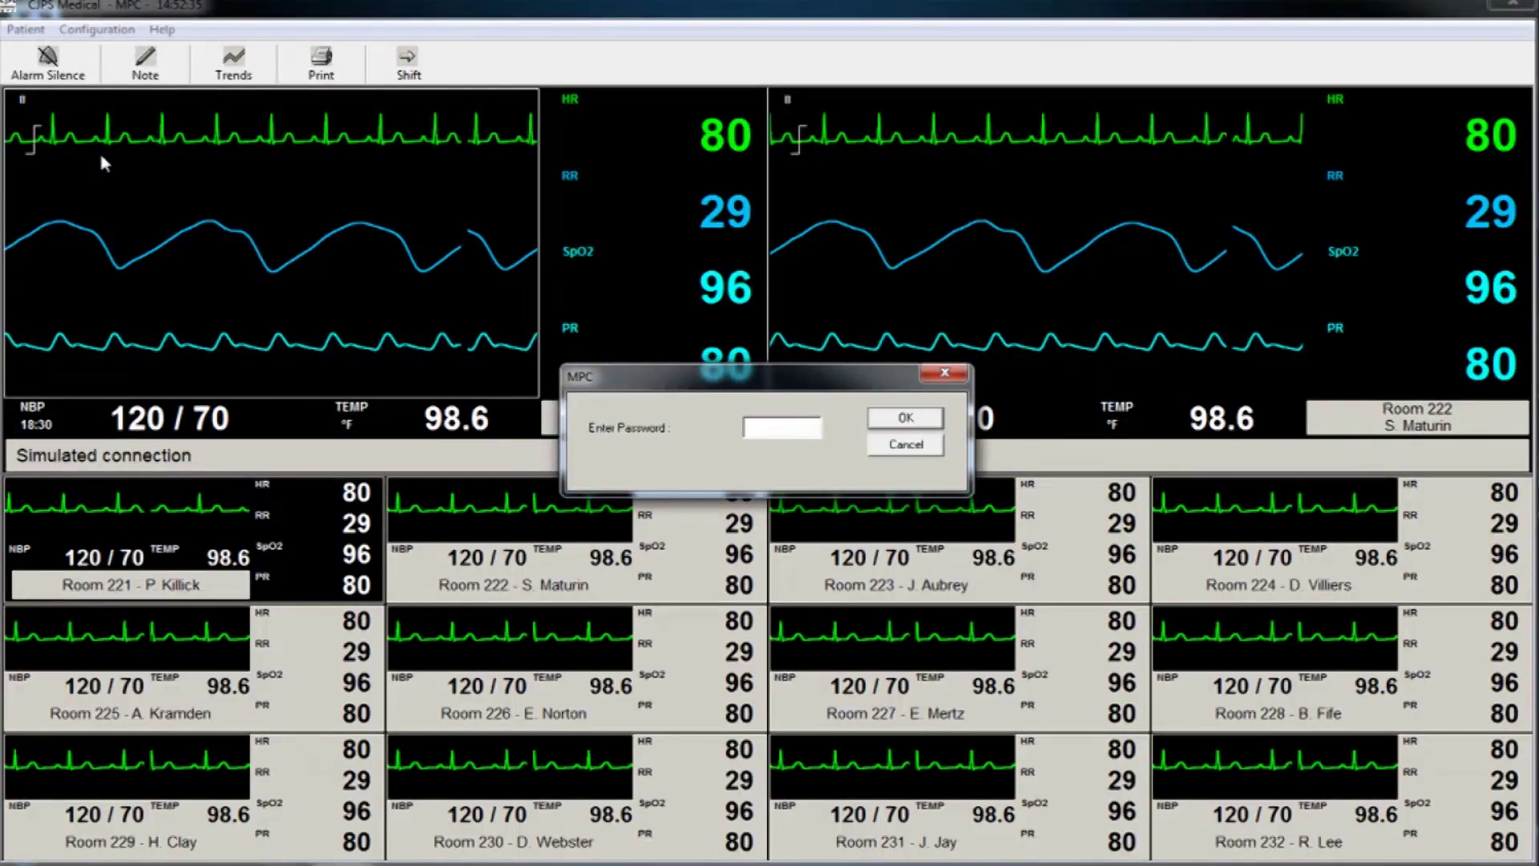
pyautogui.write('***')
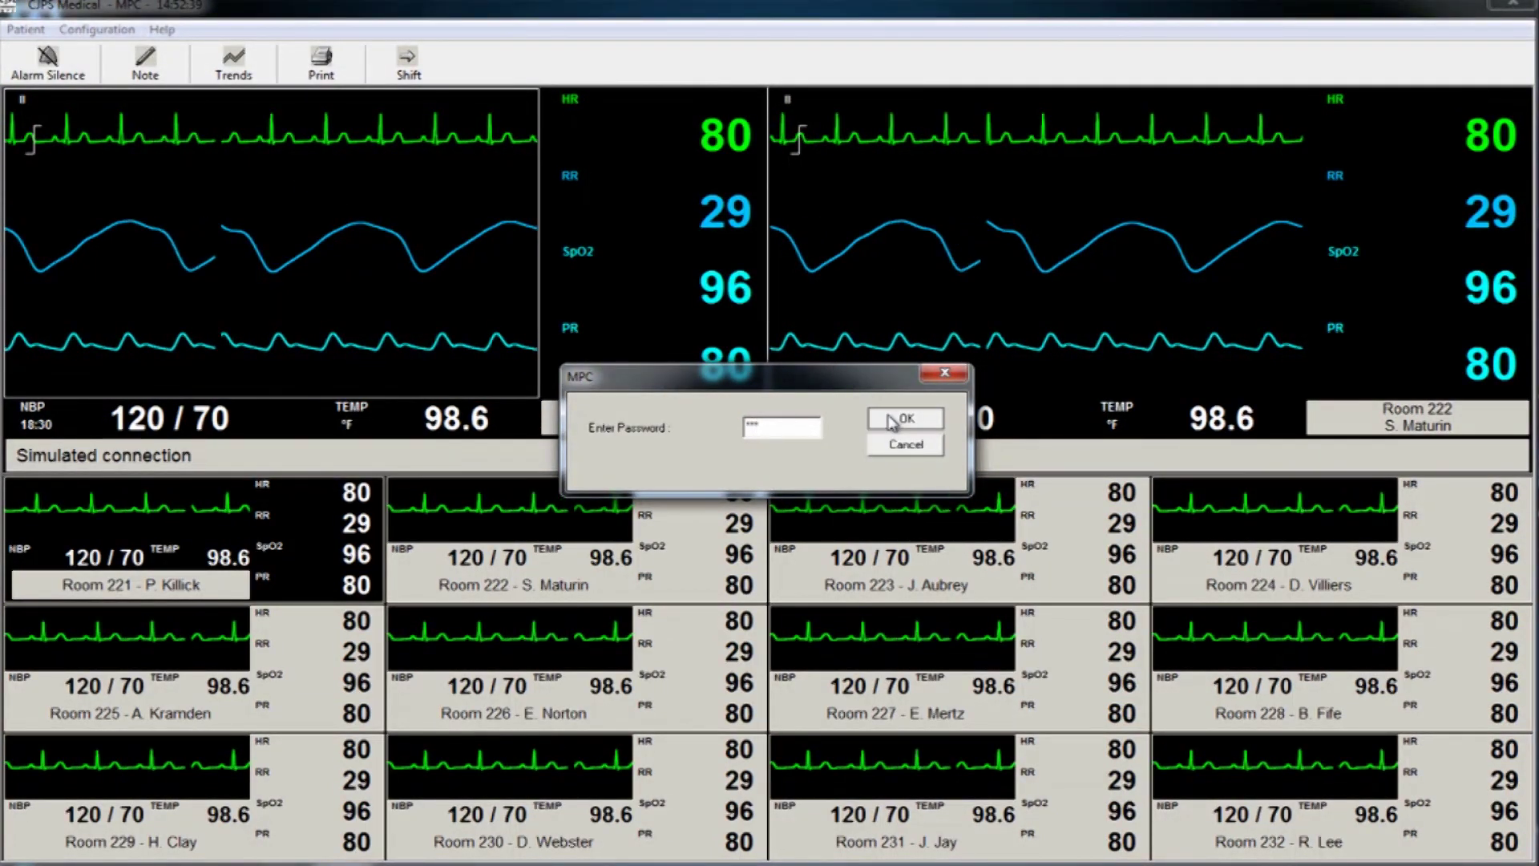
pyautogui.click(887, 417)
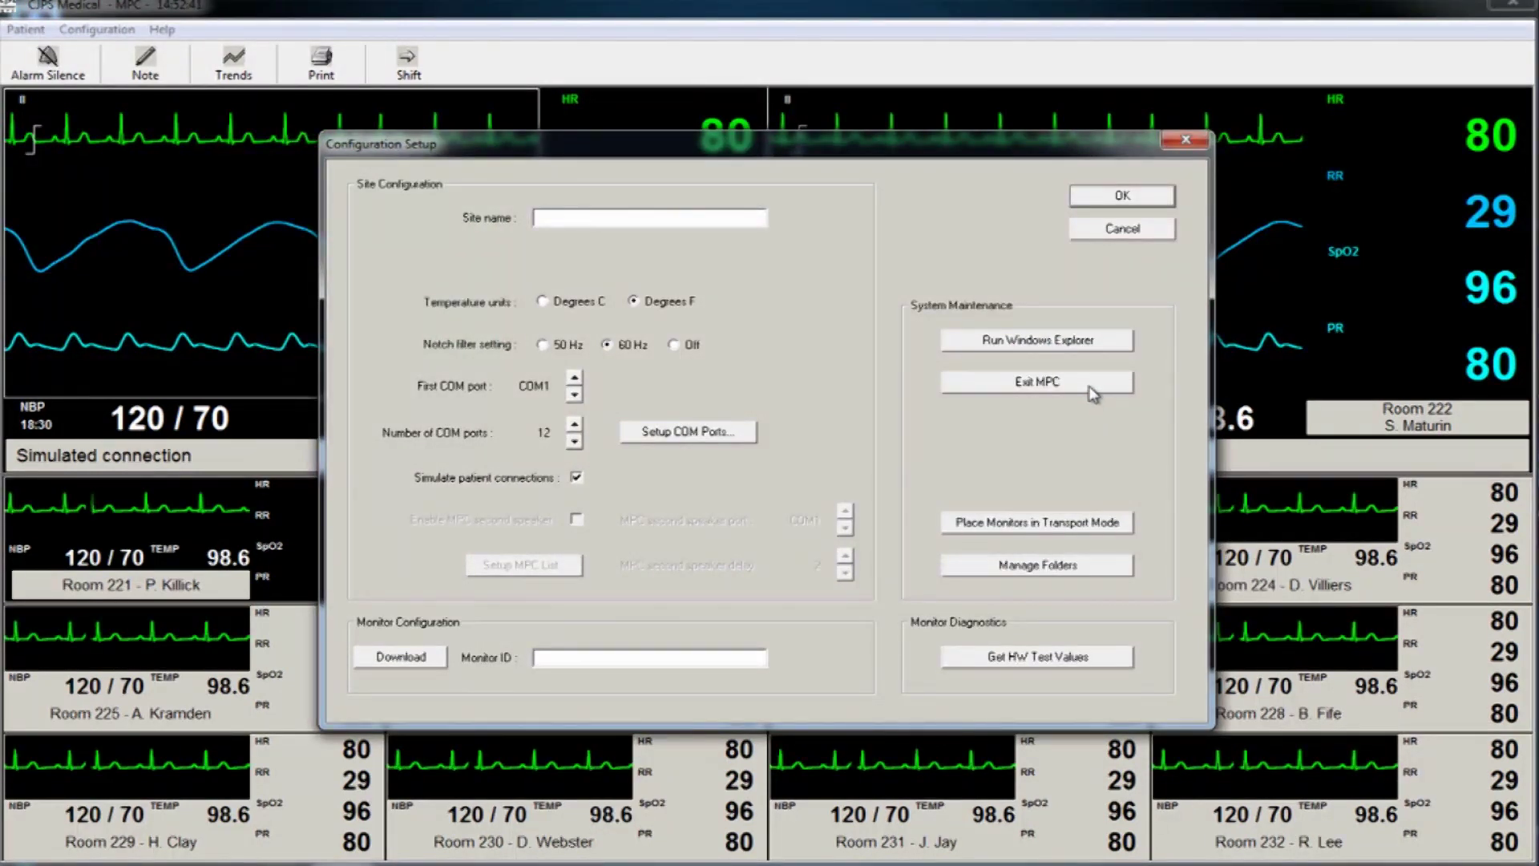
pyautogui.click(1092, 390)
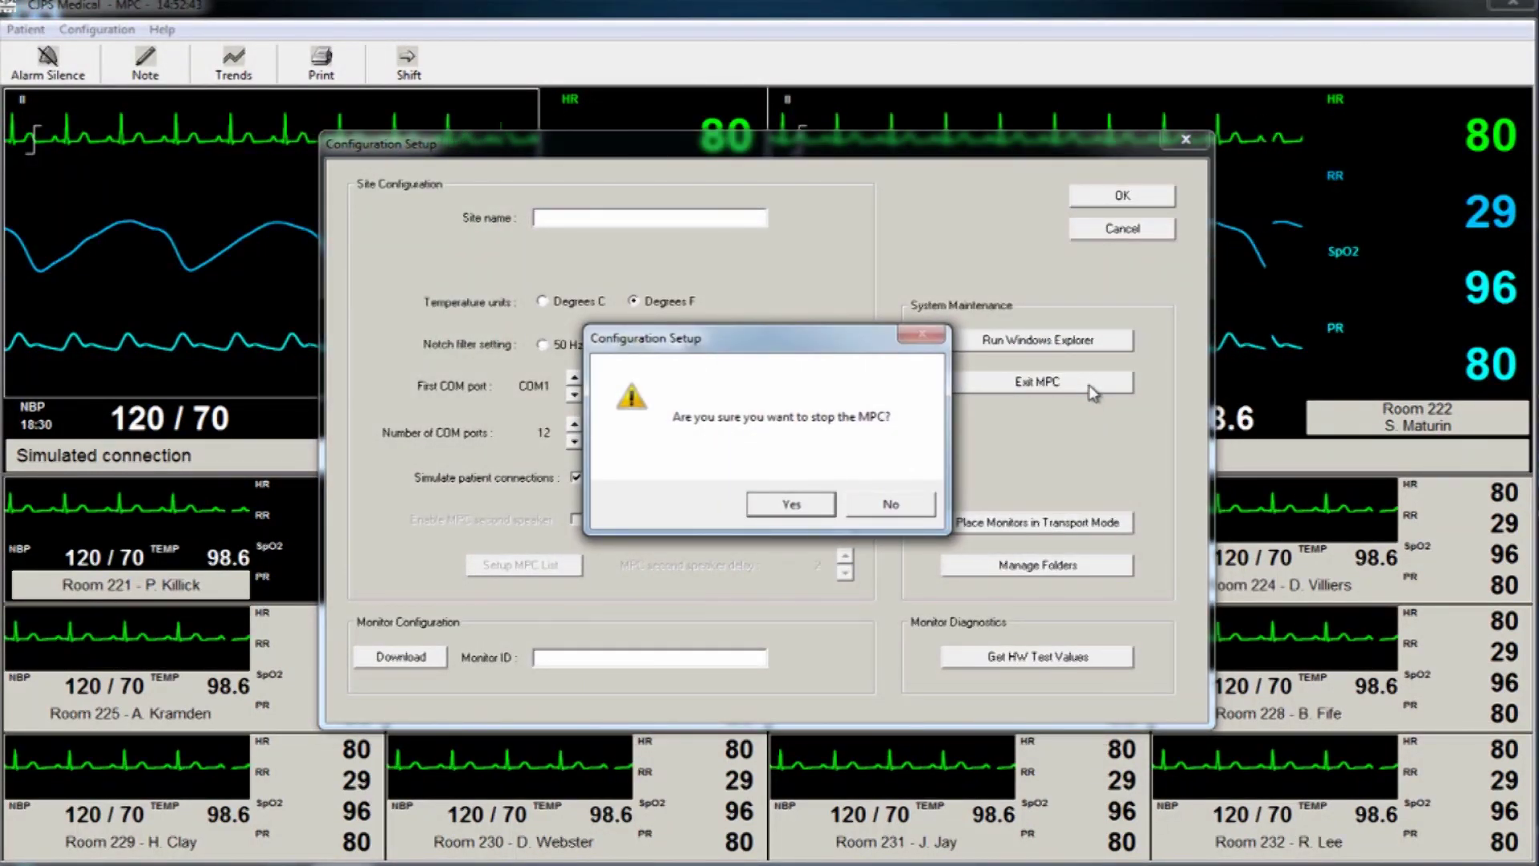
pyautogui.click(822, 504)
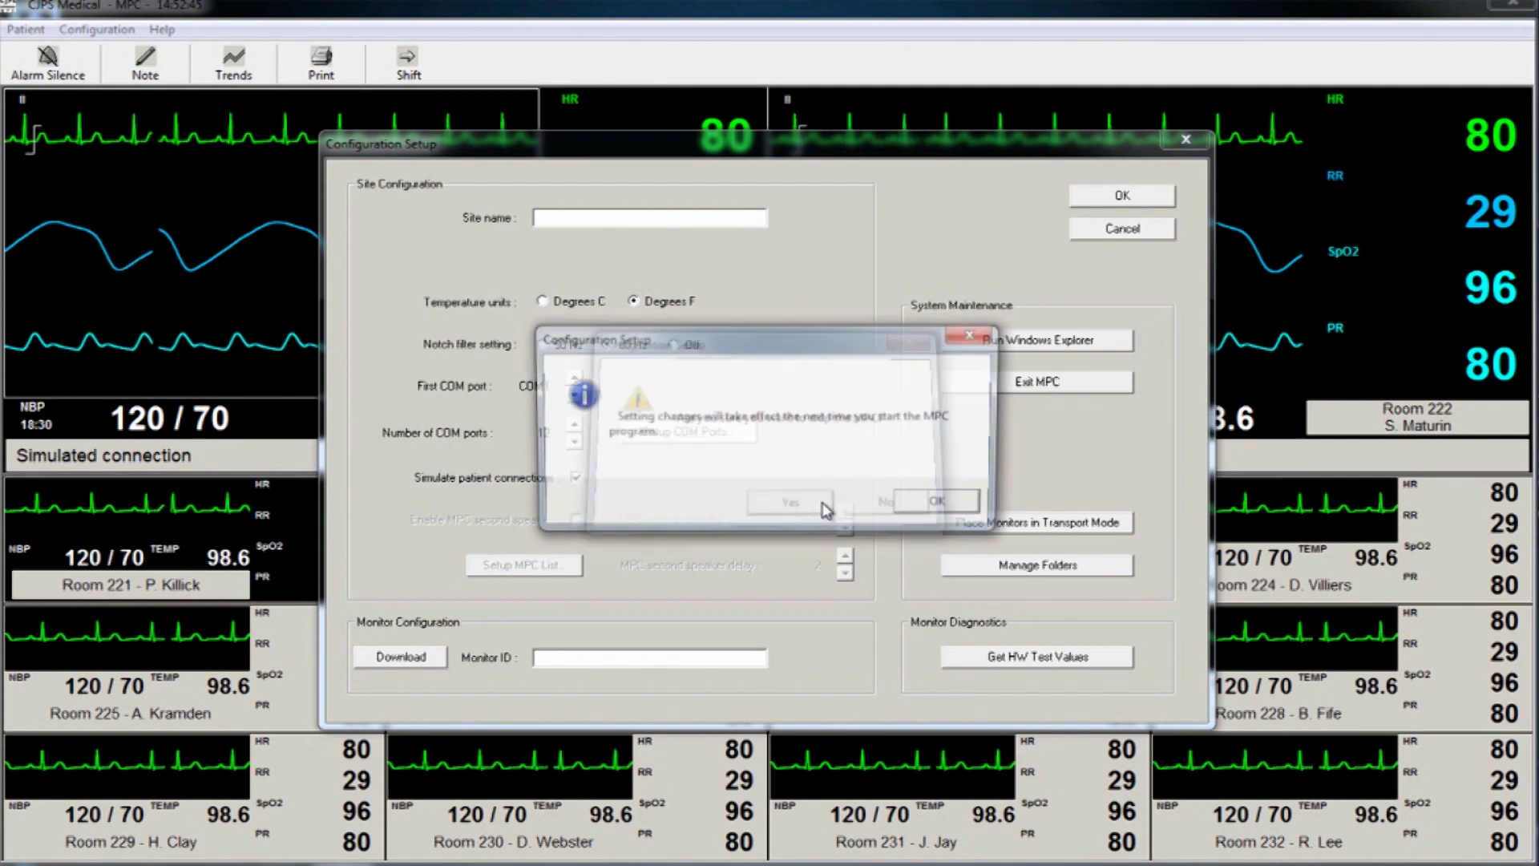
pyautogui.click(914, 507)
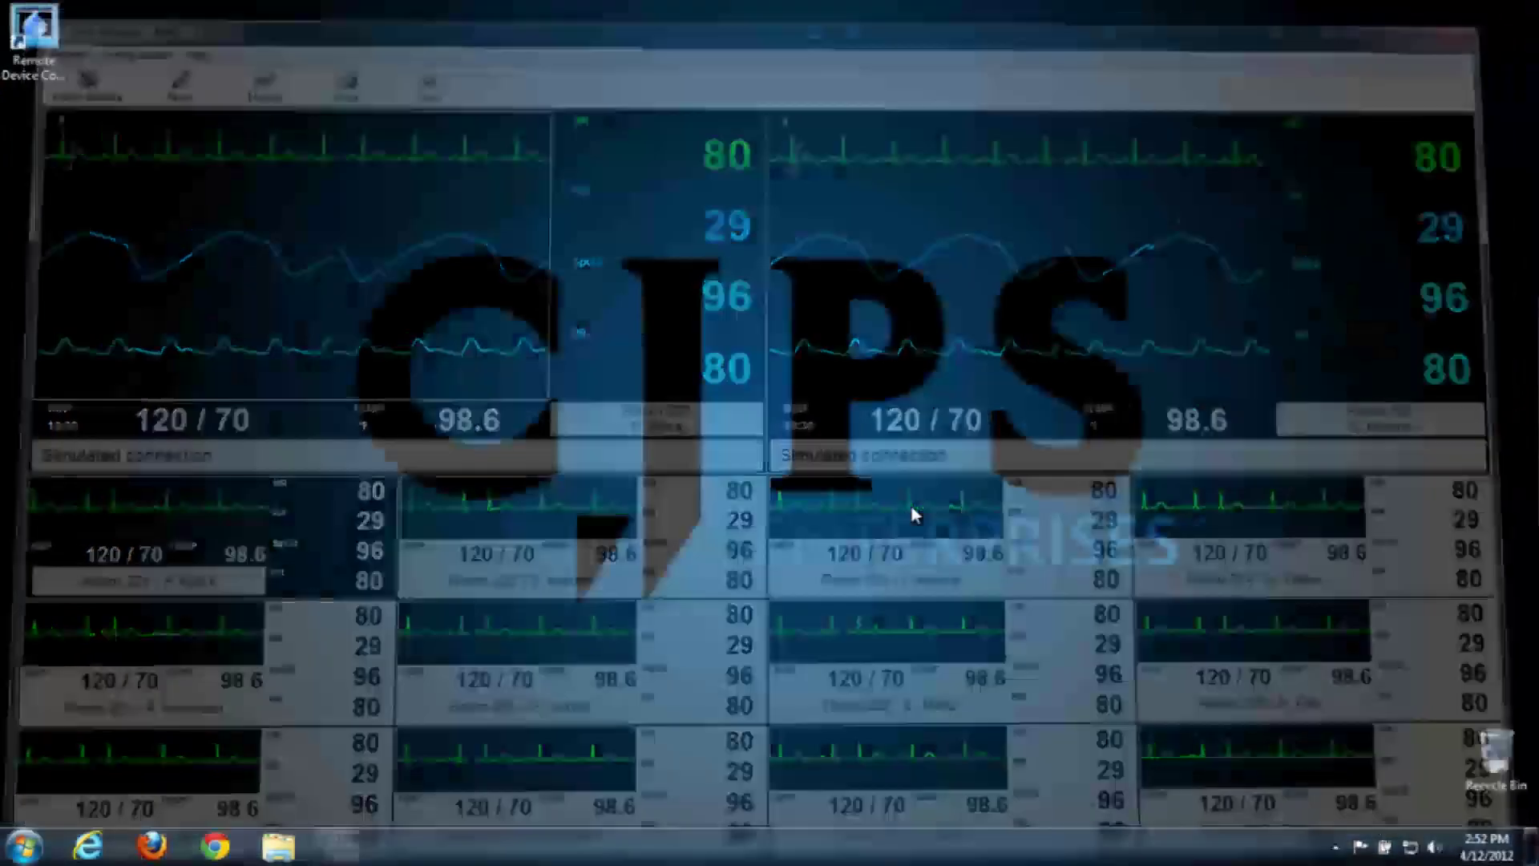